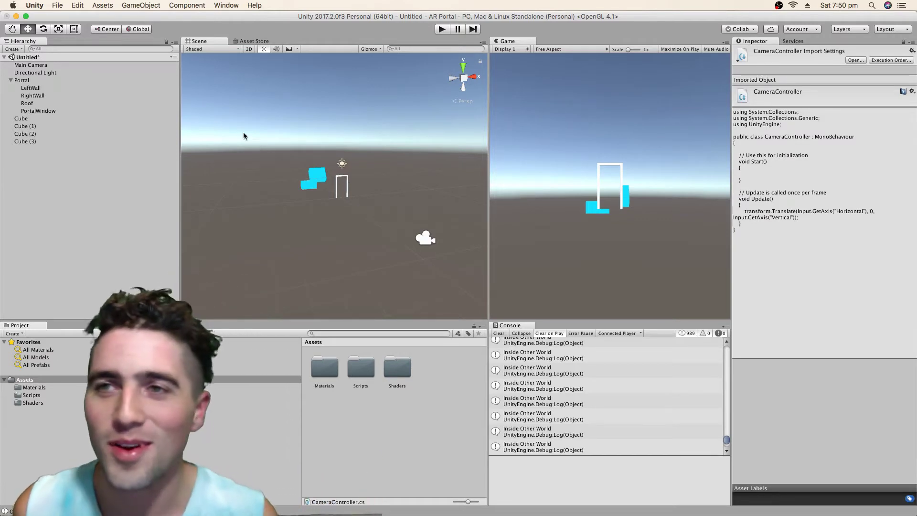
Start a new scene, saving the modified portal scene in Assets as "Portal Testr".
left_click(58, 5)
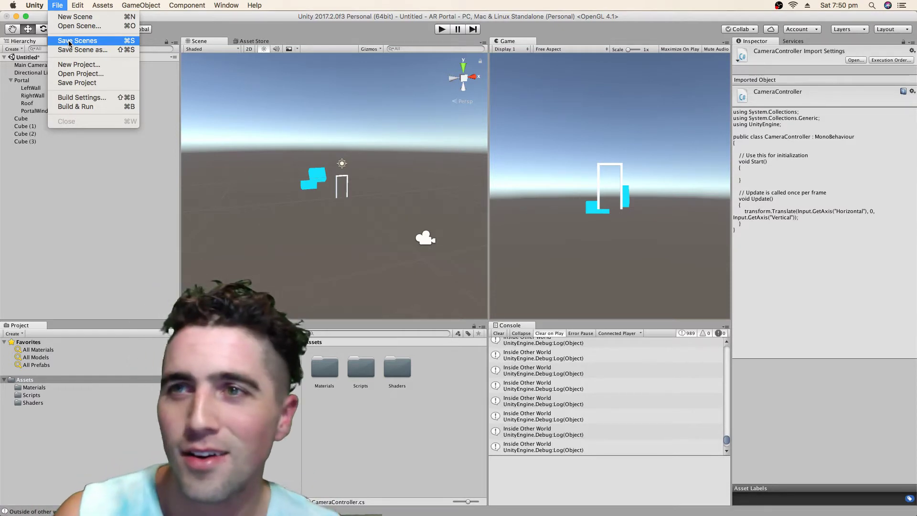
left_click(66, 18)
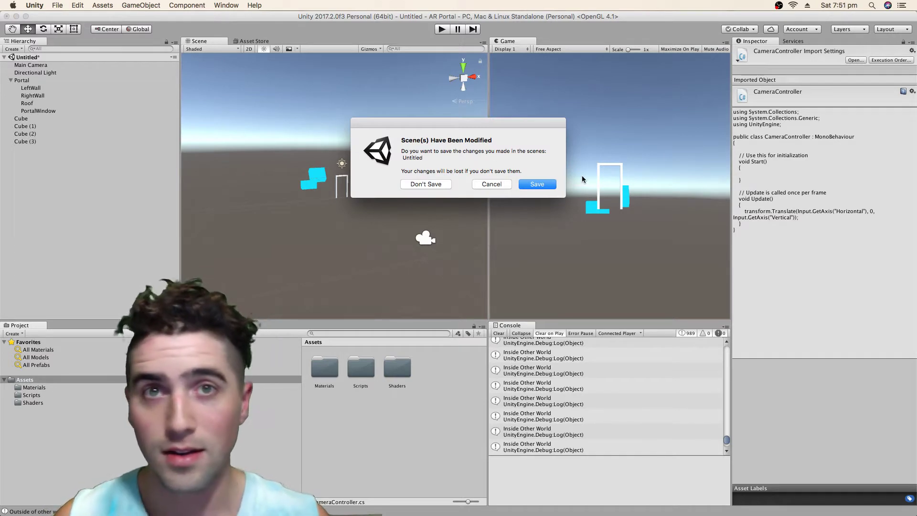
left_click(546, 187)
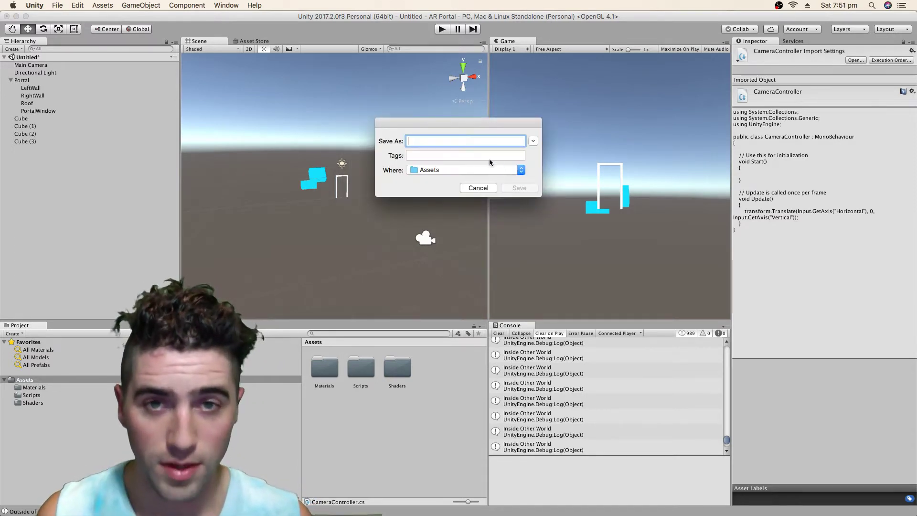
type("Portal T")
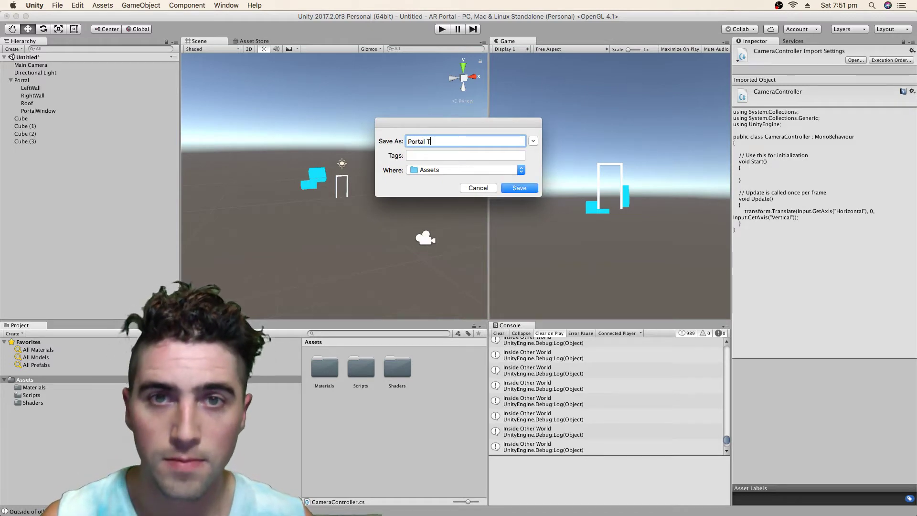
type("estr")
key("Return")
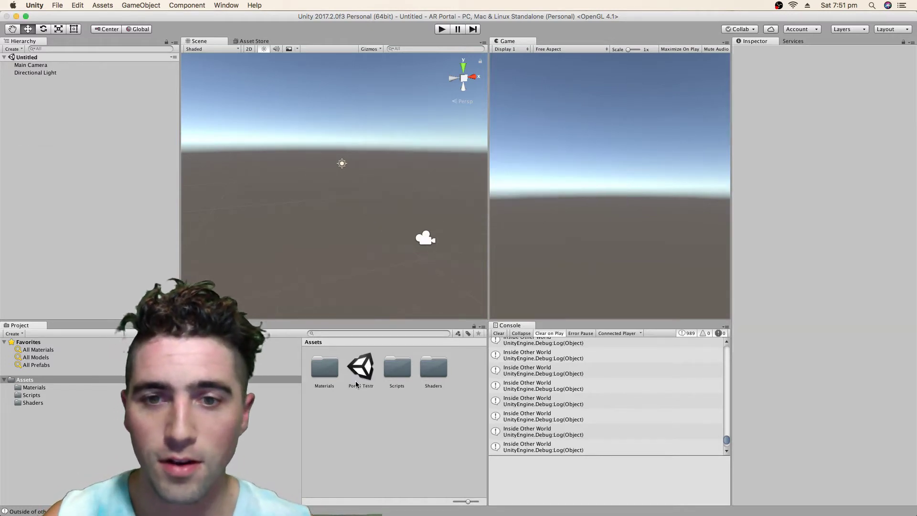
Create a folder named "Scenes" in the project's Assets.
right_click(363, 415)
mouse_move(404, 329)
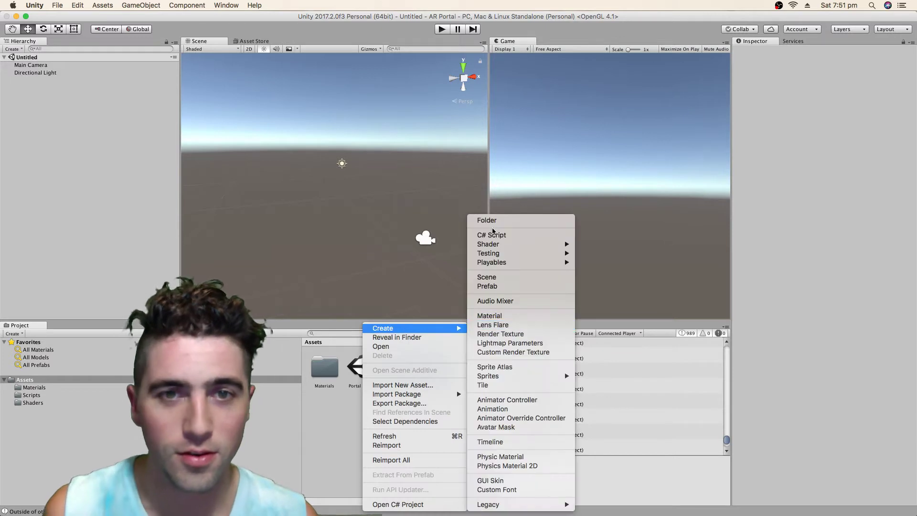
left_click(492, 222)
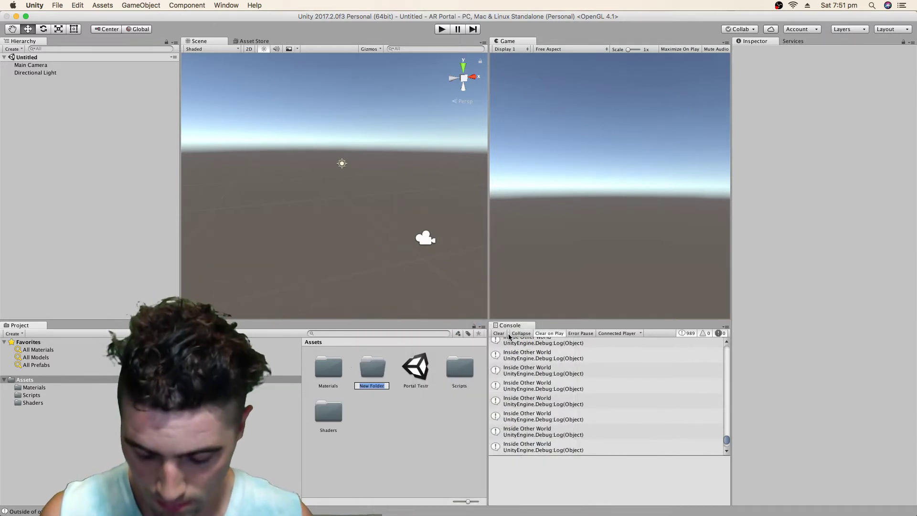
type("Scenes")
key("Return")
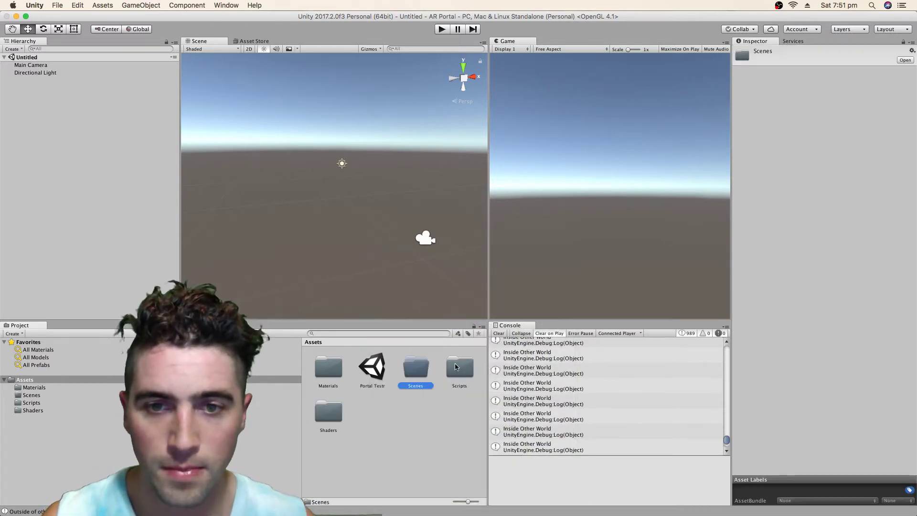
Rename the saved portal scene "Portal Test" and move it into the Scenes folder.
left_click(370, 386)
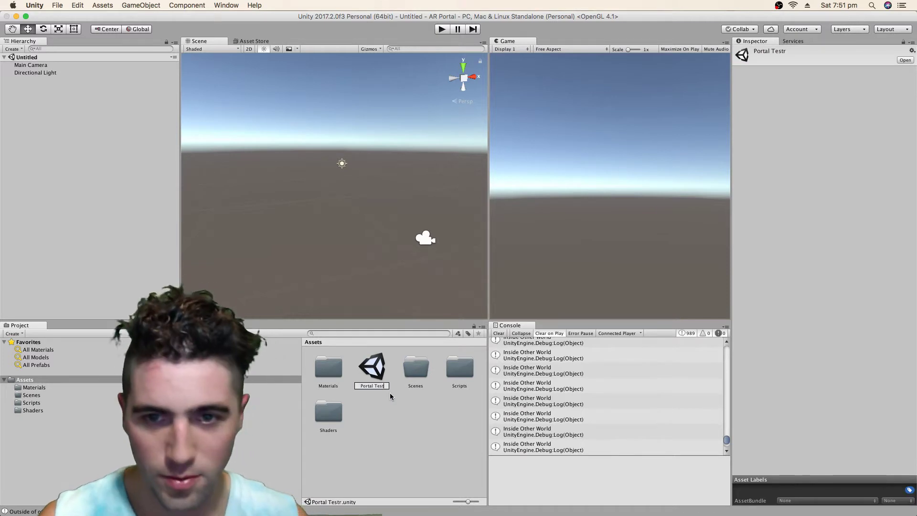
left_click_drag(393, 363, 411, 367)
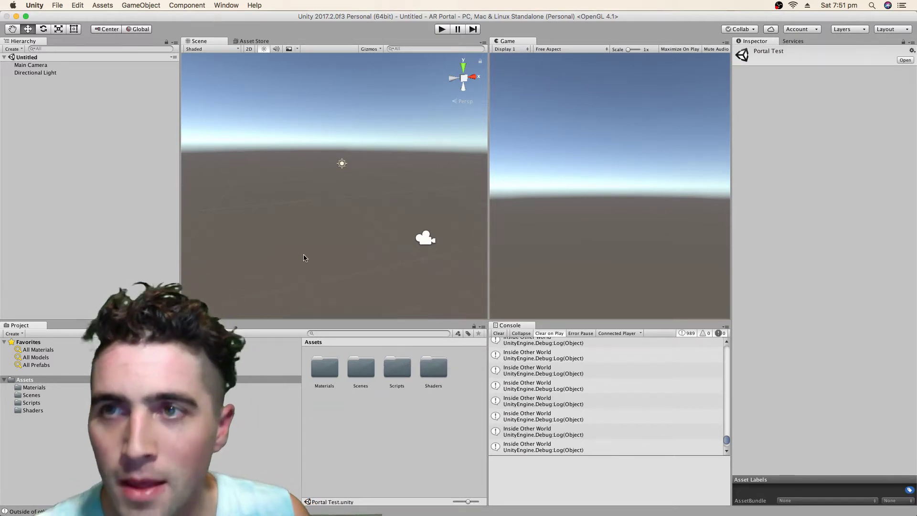
Save the new empty scene in Assets as "Park".
key("super+s")
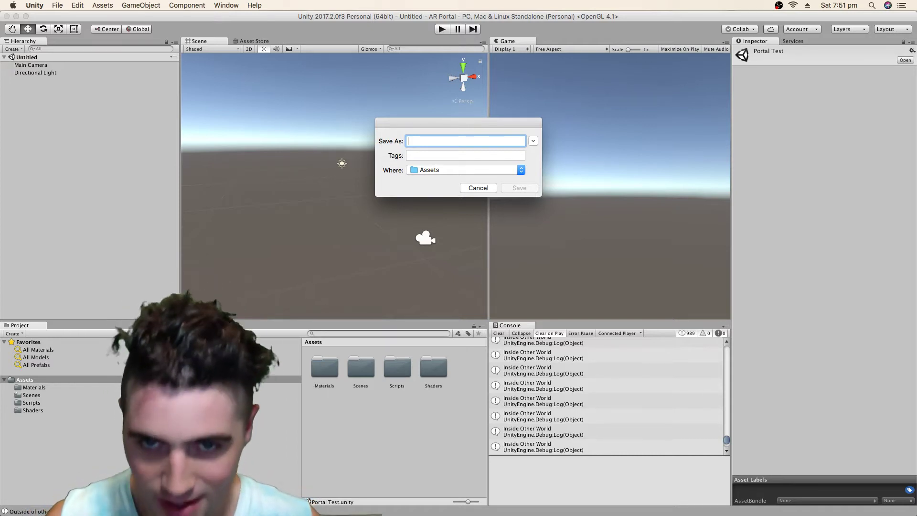
type("Park")
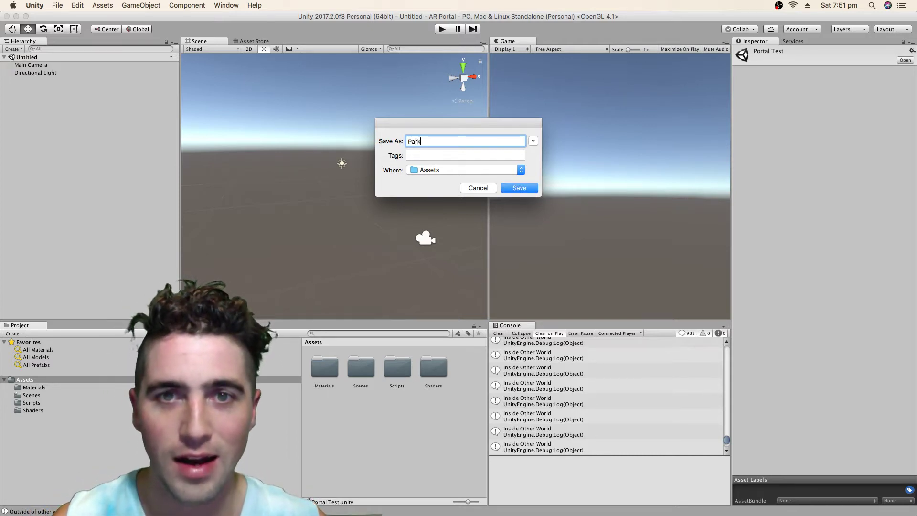
key("Return")
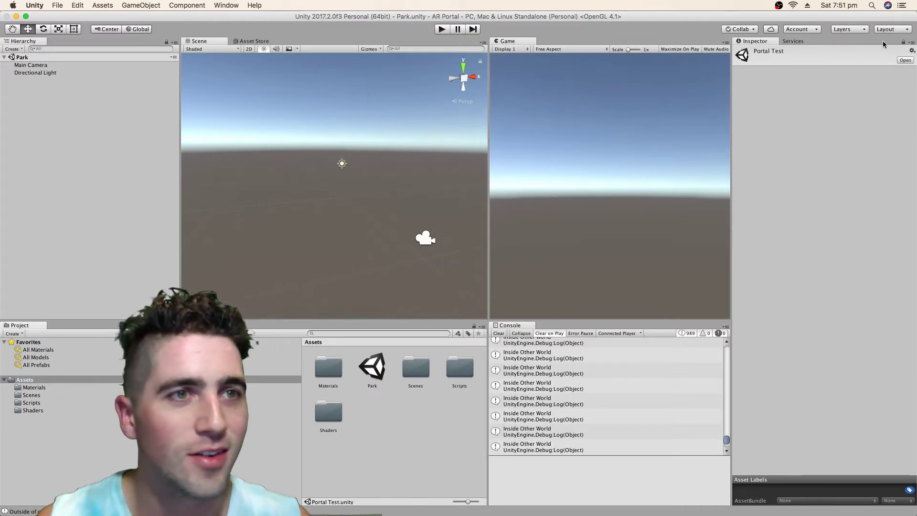
Switch to the Asset Store layout and filter the store to free assets in 3D Models/Environments.
left_click(890, 32)
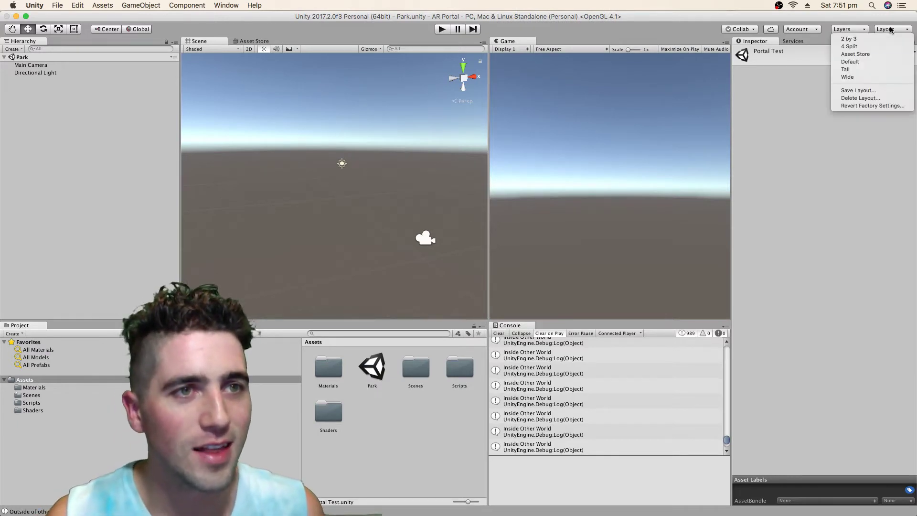
left_click(860, 58)
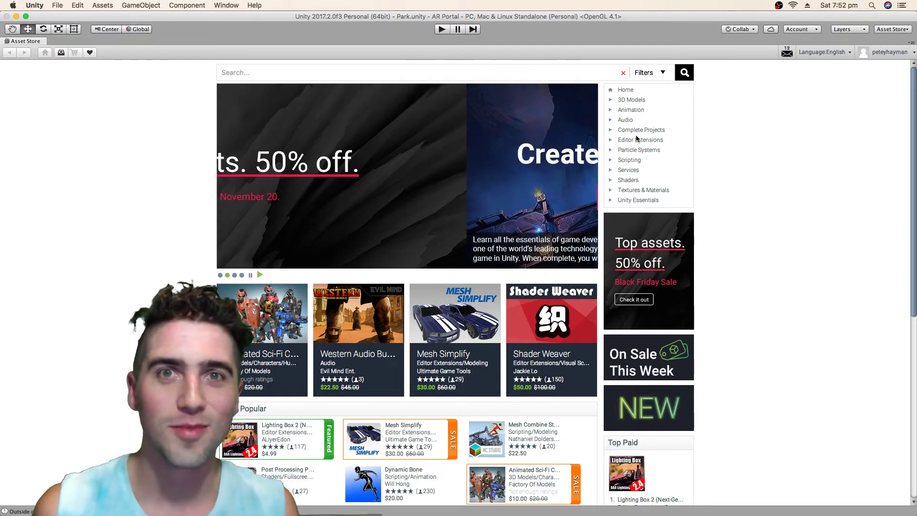
left_click(639, 101)
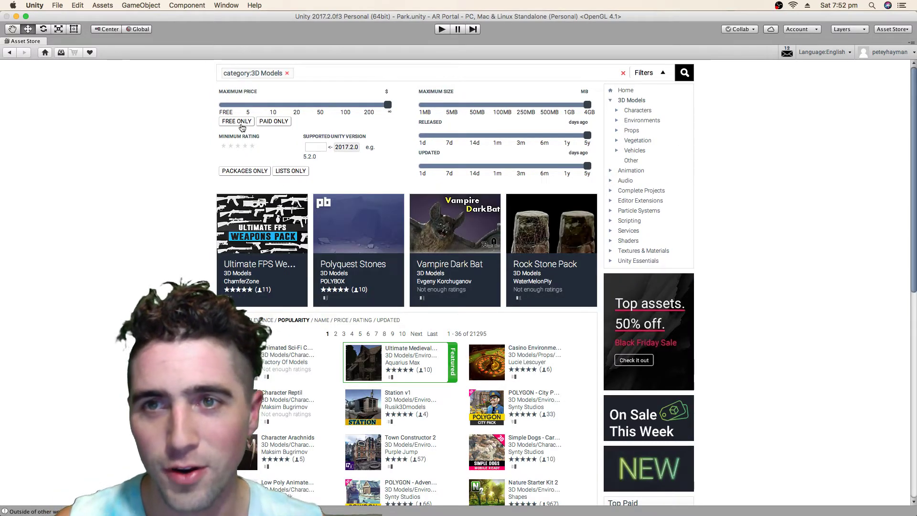
left_click(236, 121)
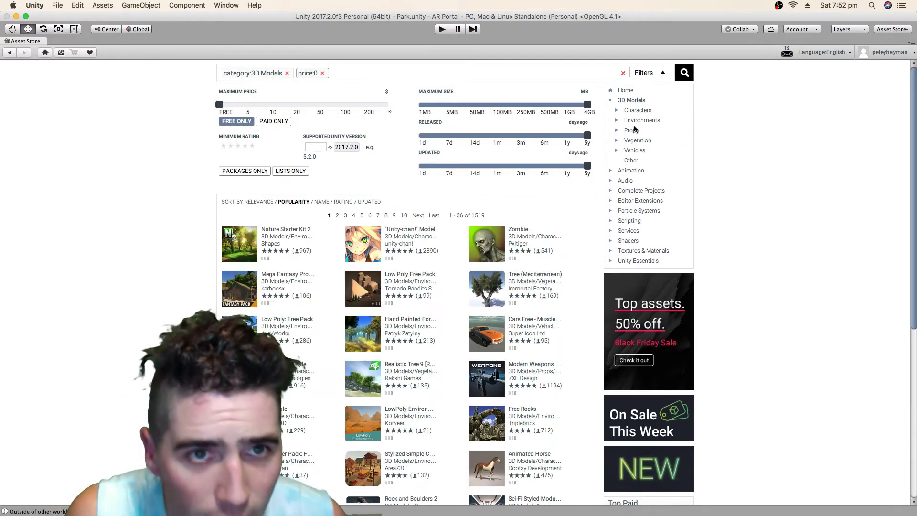
left_click(638, 120)
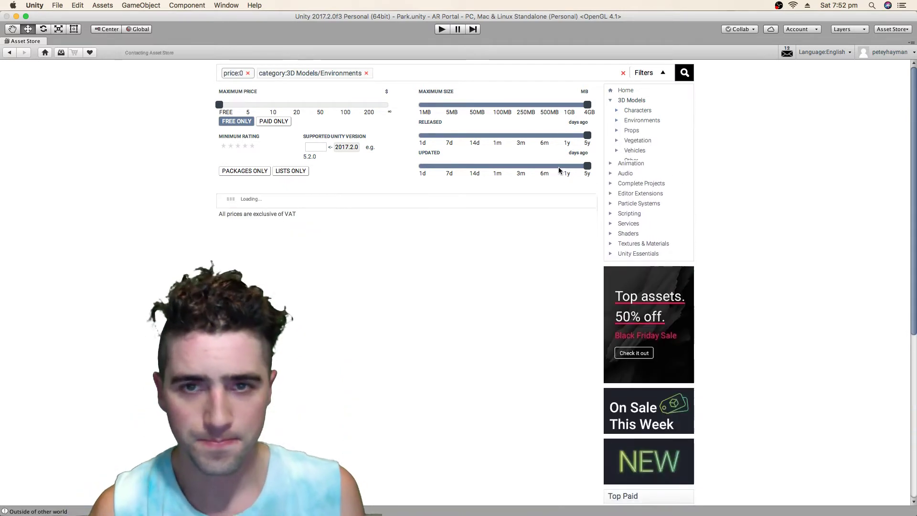
Find the free Low-Poly Park package on the second results page and import all its contents into the project.
scroll(317, 236, "down", 6)
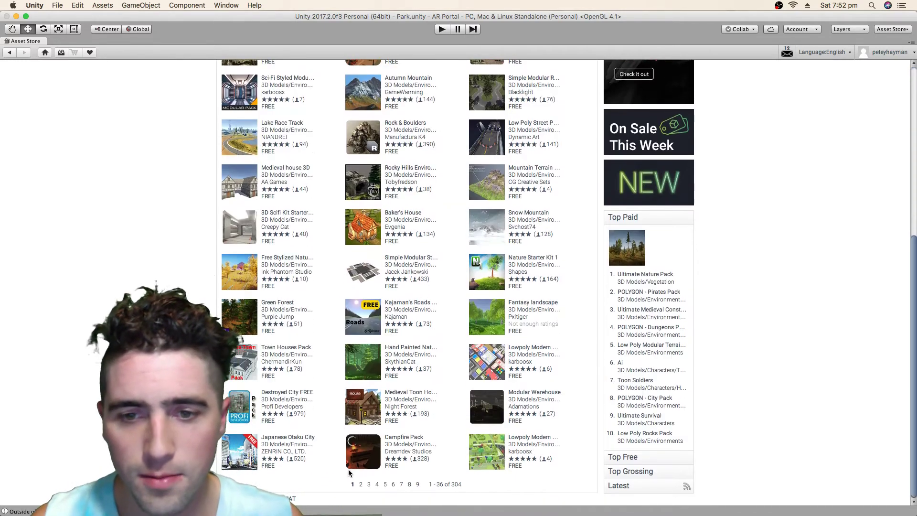
left_click(360, 485)
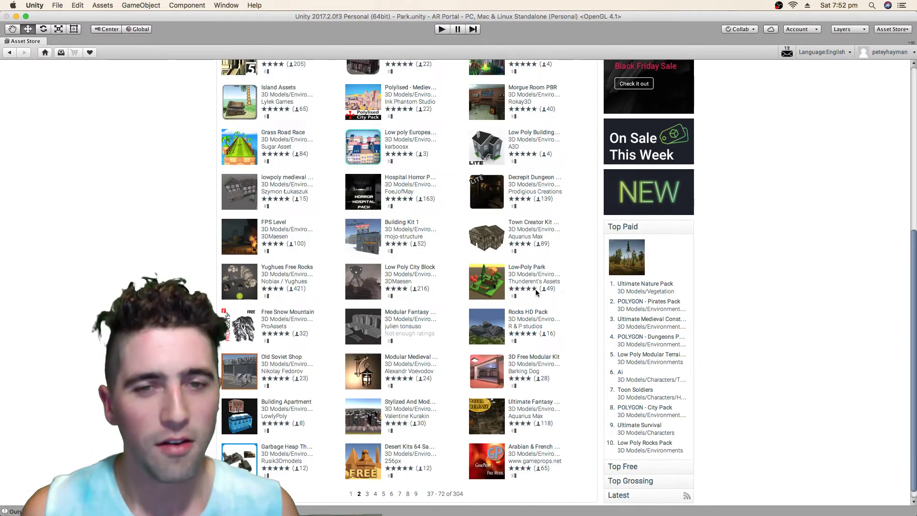
left_click(529, 267)
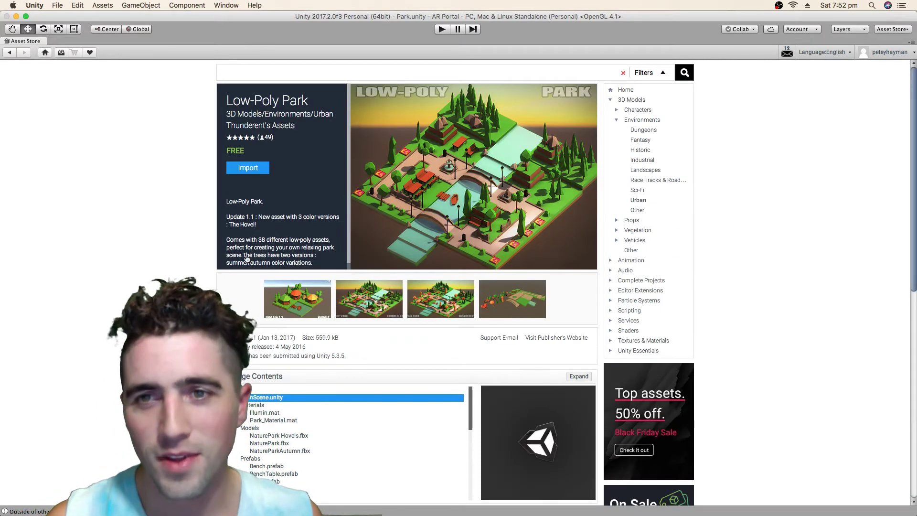
left_click(244, 169)
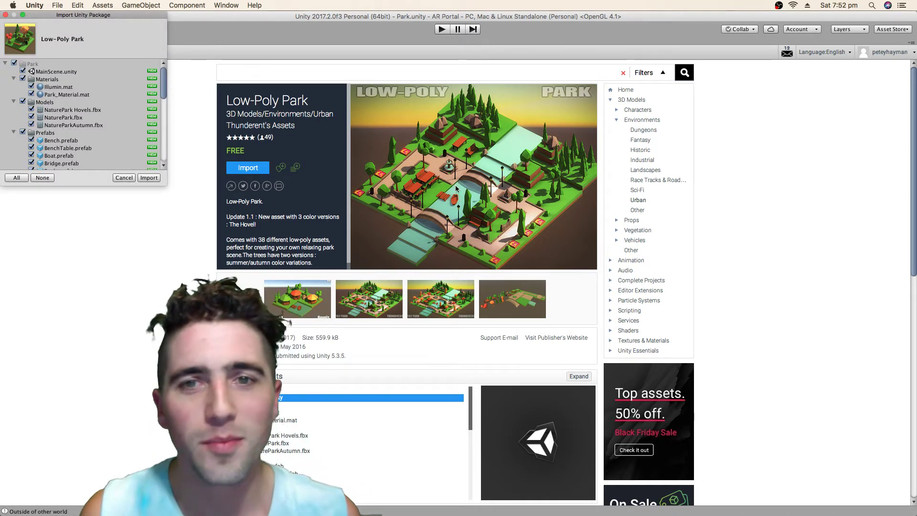
left_click(149, 178)
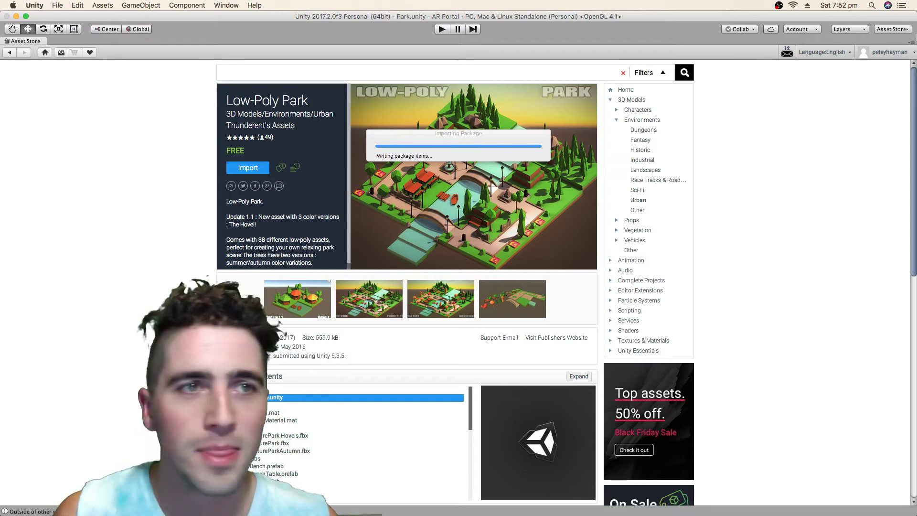
Return to the Default editor layout and close the Console and Game views.
left_click(892, 30)
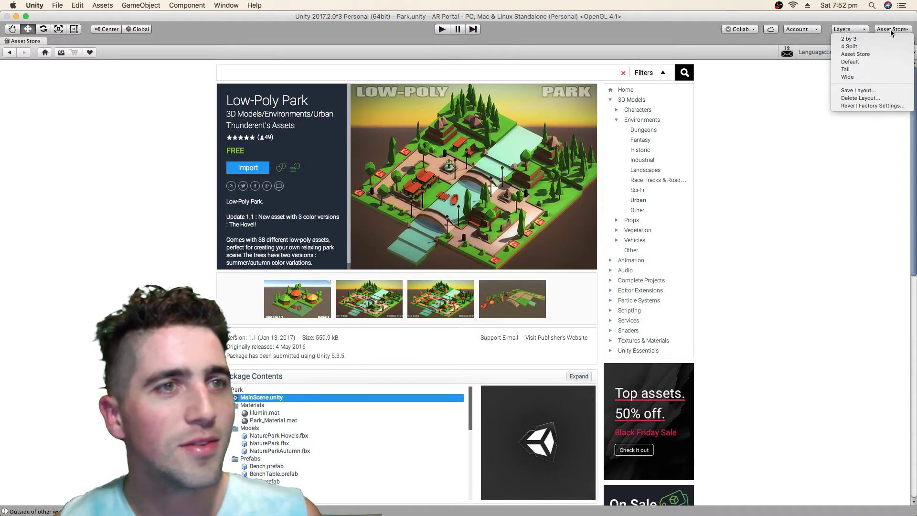
left_click(858, 62)
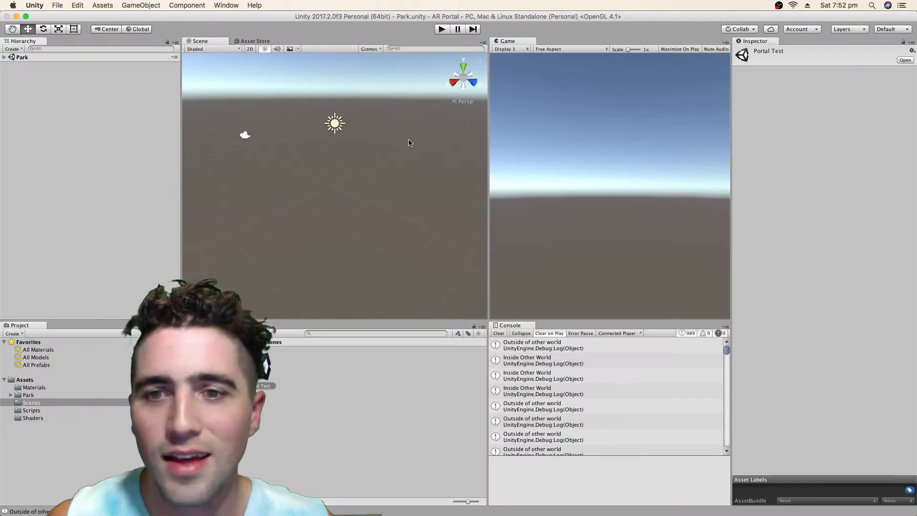
right_click(523, 327)
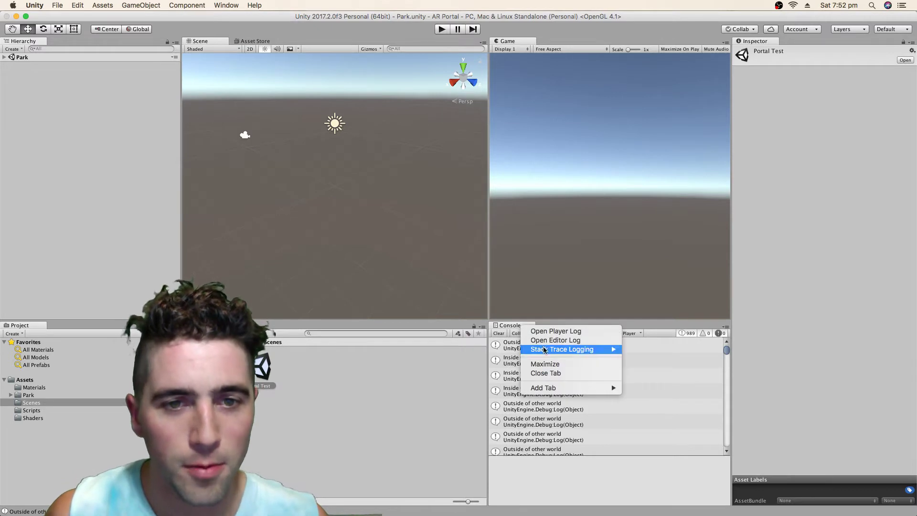
left_click(544, 374)
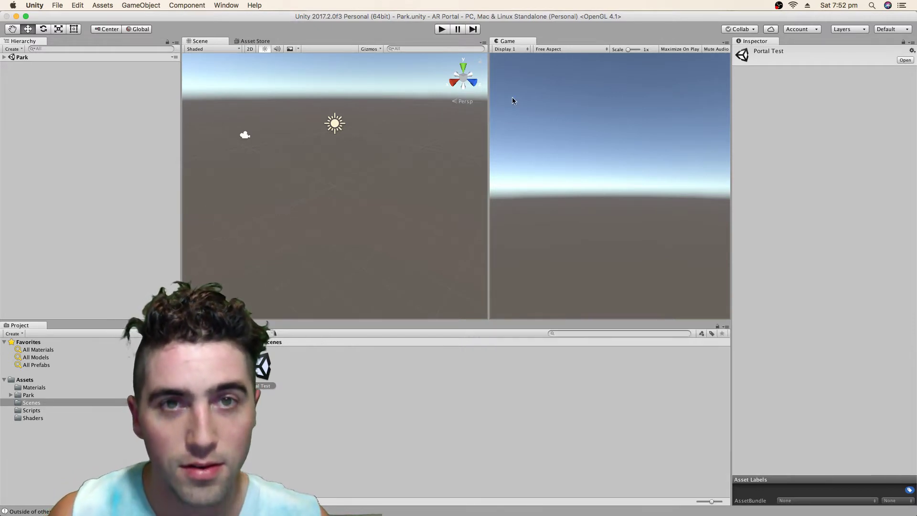
right_click(511, 42)
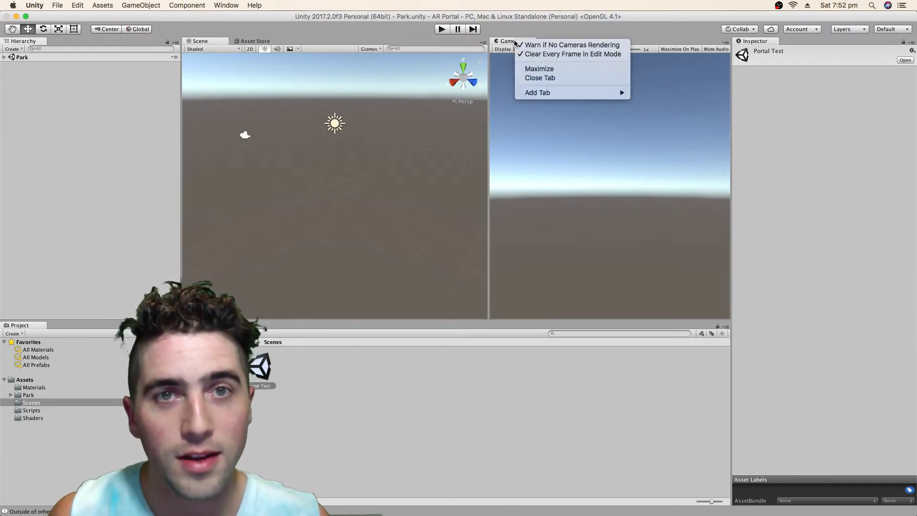
left_click(533, 78)
Place the GrassTile prefab from the Park package's Prefabs folder into the middle of the scene.
left_click(242, 344)
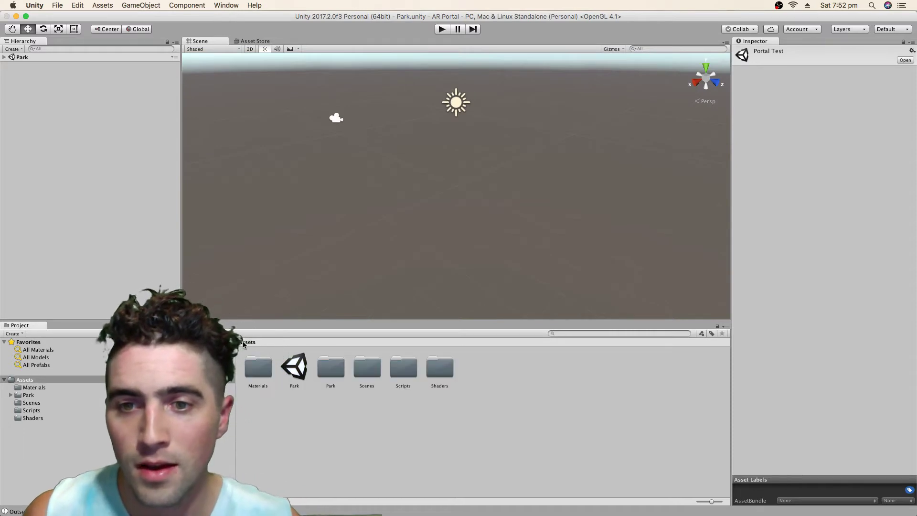
double_click(331, 371)
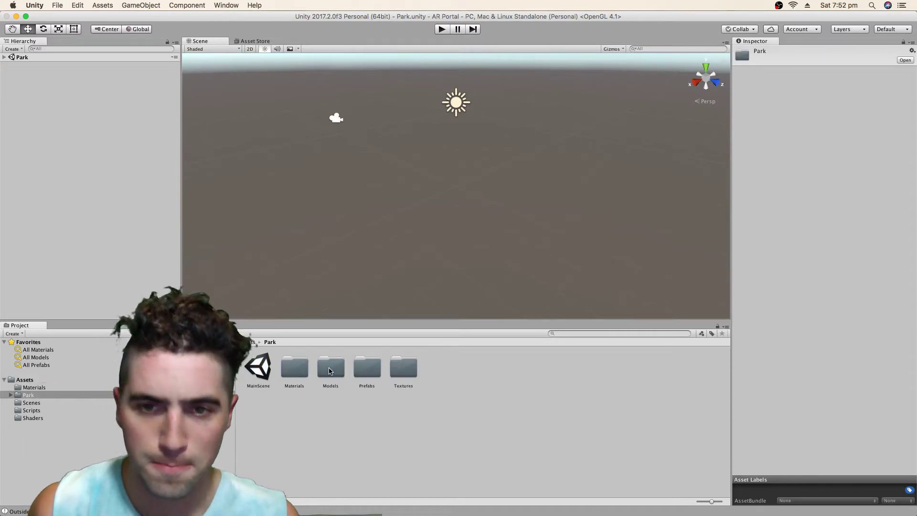
double_click(367, 368)
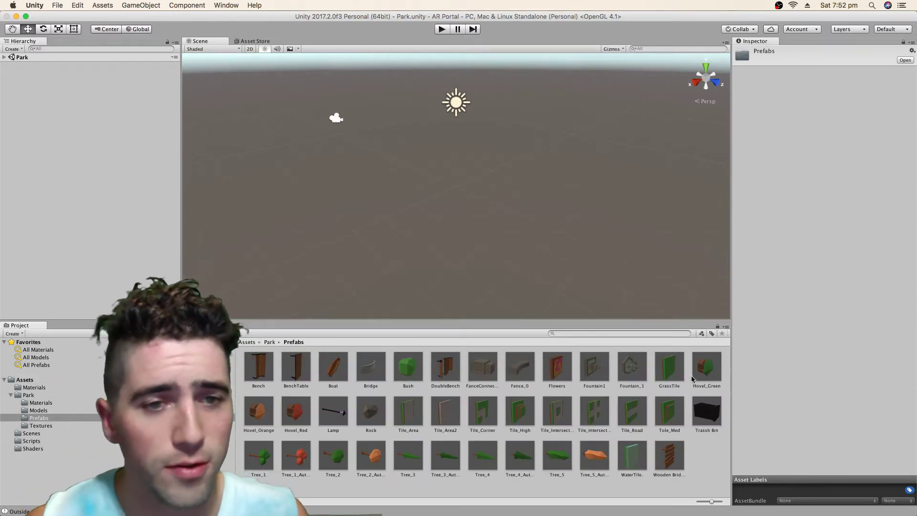
left_click_drag(682, 383, 418, 184)
Set the GrassTile's position to 0 on the X, Y and Z axes.
right_click(817, 82)
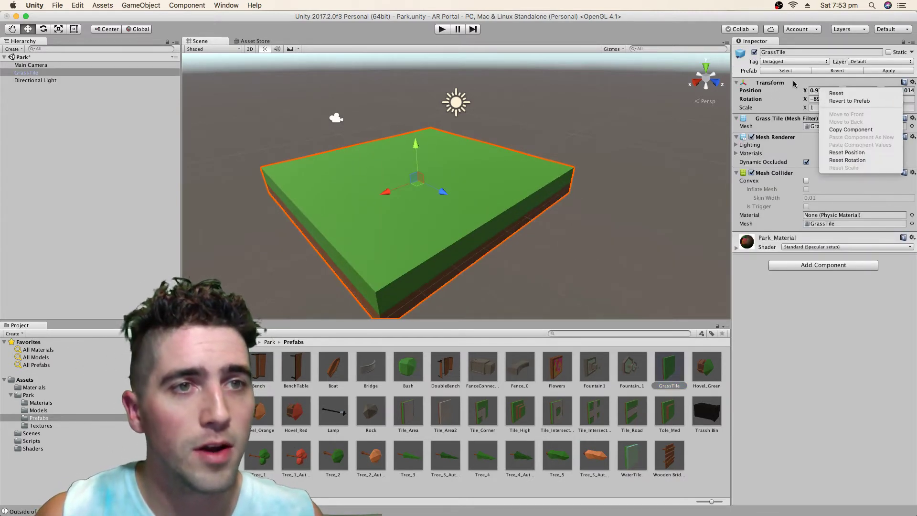
left_click(793, 84)
left_click(830, 90)
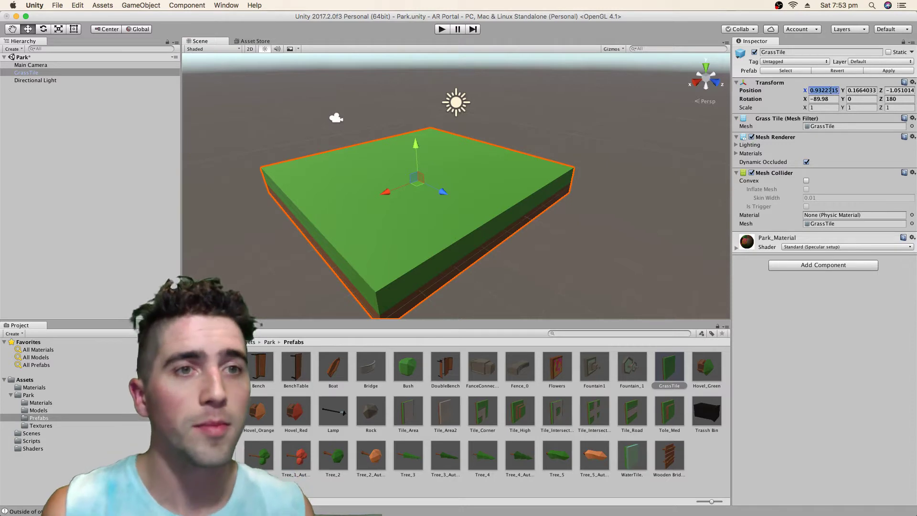
left_click(824, 99)
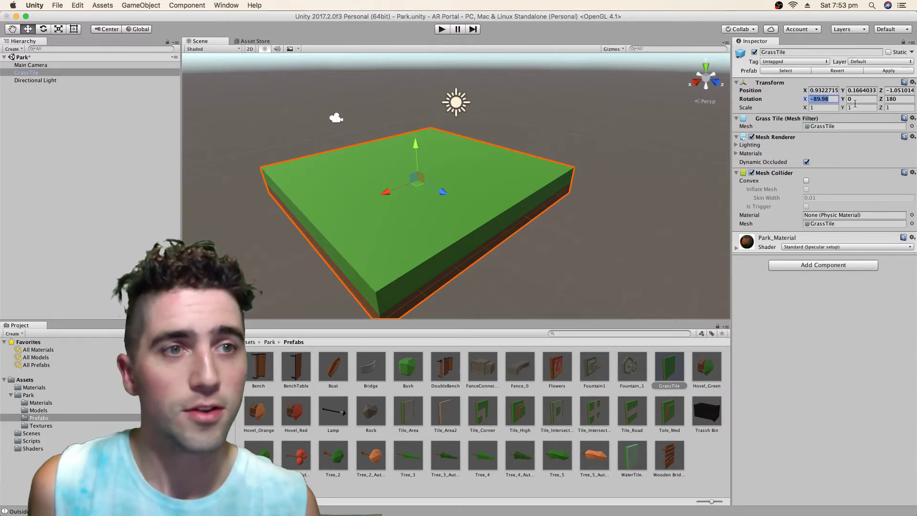
left_click(892, 99)
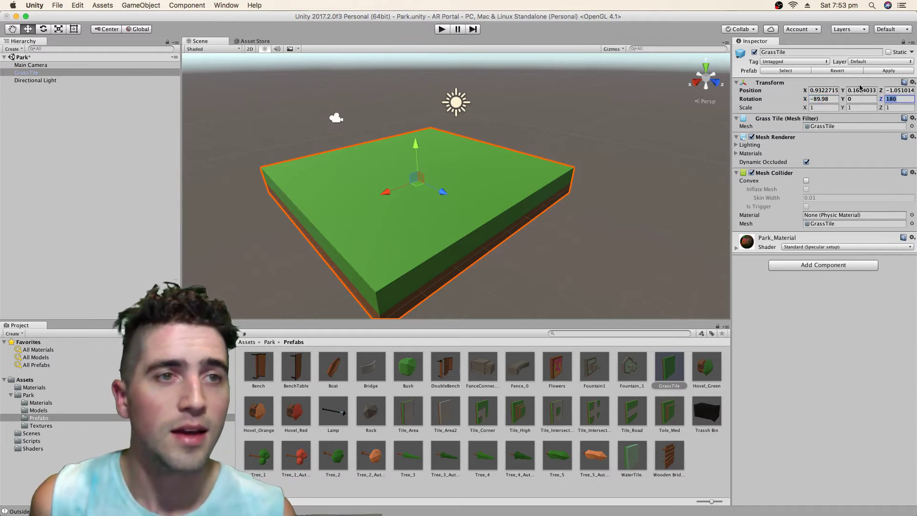
left_click(811, 89)
type("0")
key("Tab")
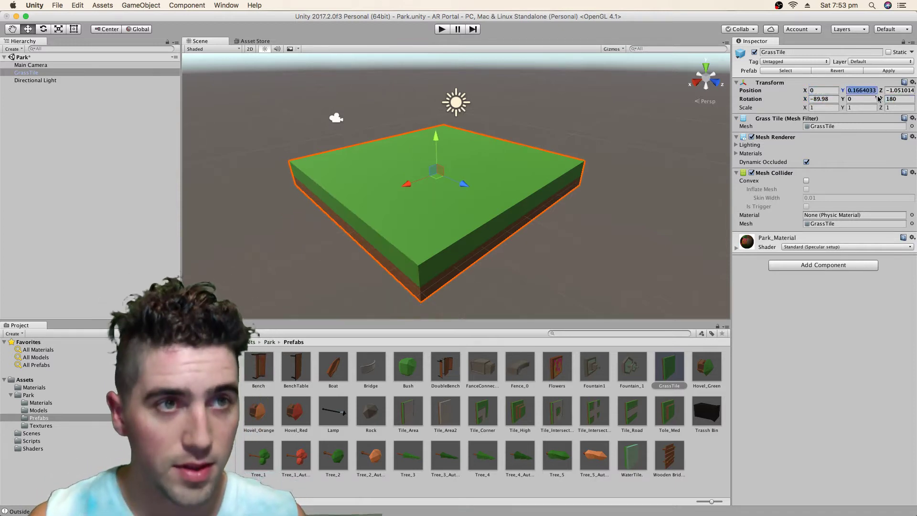
type("0")
key("Tab")
type("0")
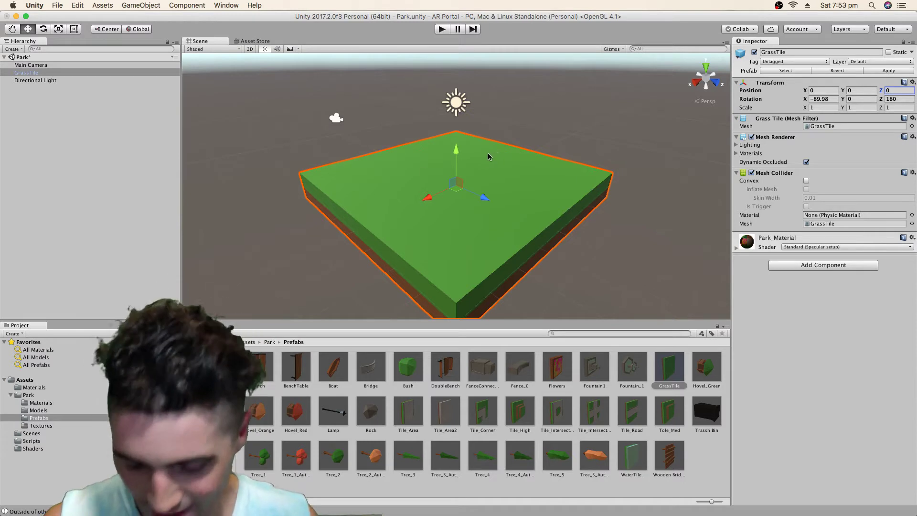
Scale the GrassTile into a wide ground slab, about 5.84 in X and 3.62 in Y.
key("e")
key("r")
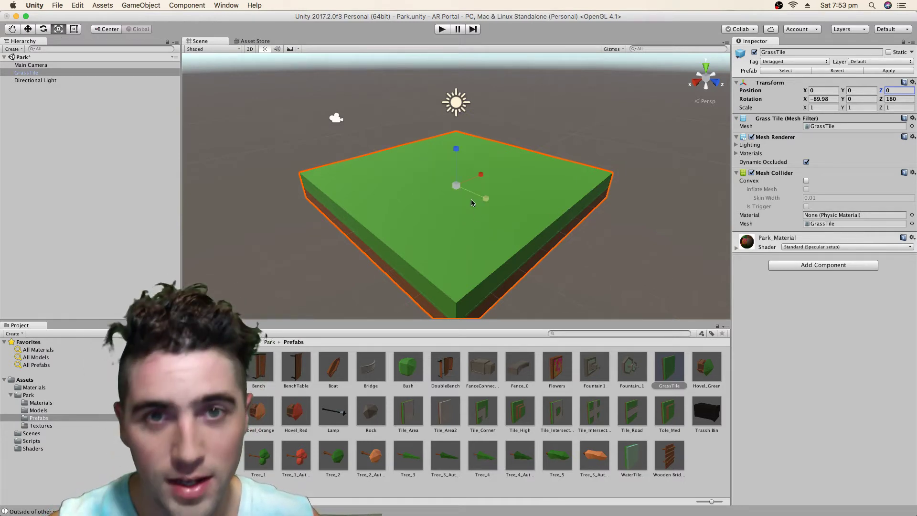
middle_click_drag(467, 200, 528, 202)
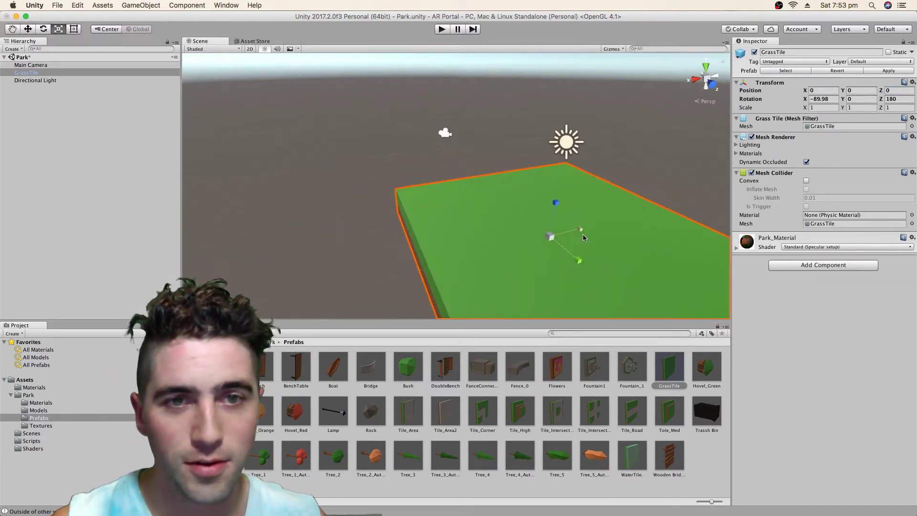
left_click_drag(582, 233, 669, 174)
scroll(605, 181, "down", 5)
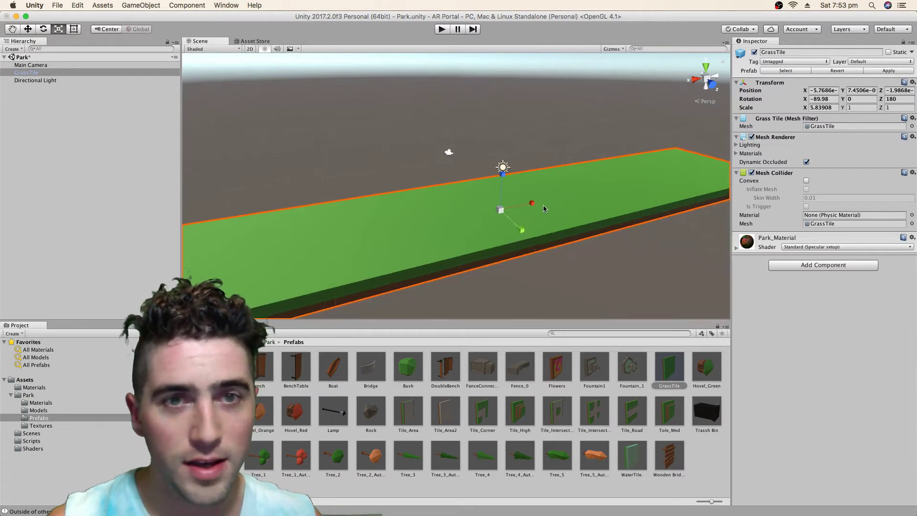
middle_click_drag(543, 205, 517, 211)
left_click_drag(493, 239, 550, 266)
scroll(549, 258, "down", 3)
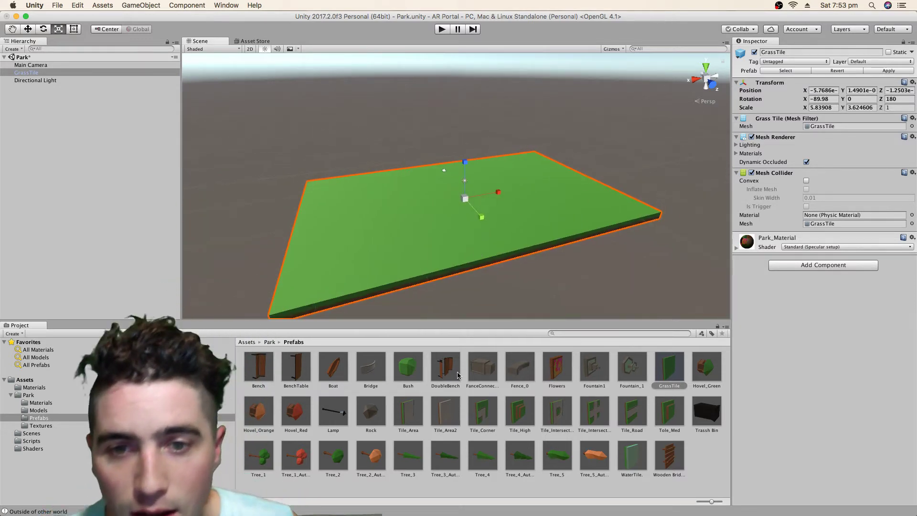
Add the WaterTile prefab to the scene and set its position to 0, 0, 0.
left_click(630, 461)
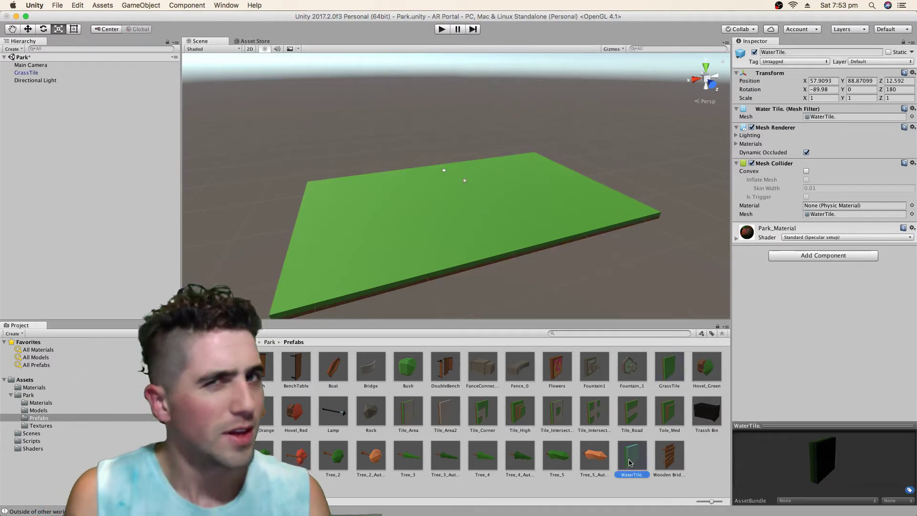
left_click_drag(629, 463, 533, 286)
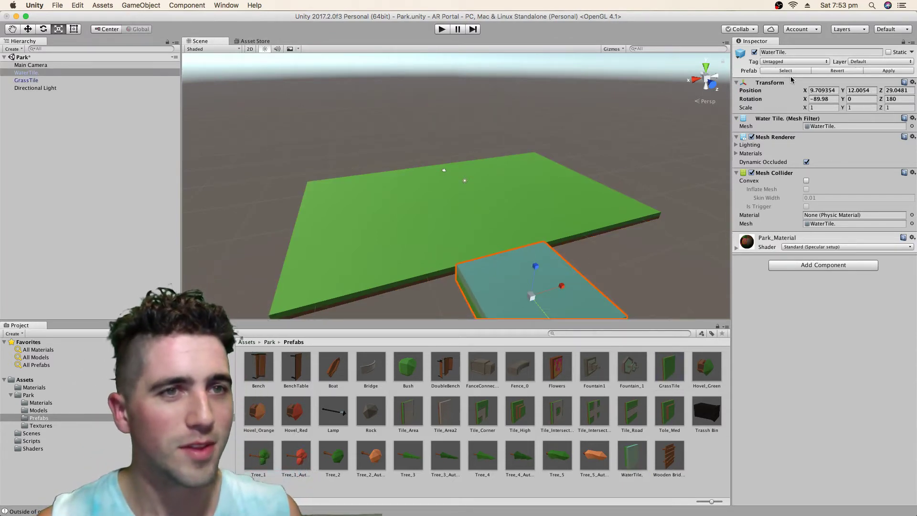
left_click(817, 89)
type("0")
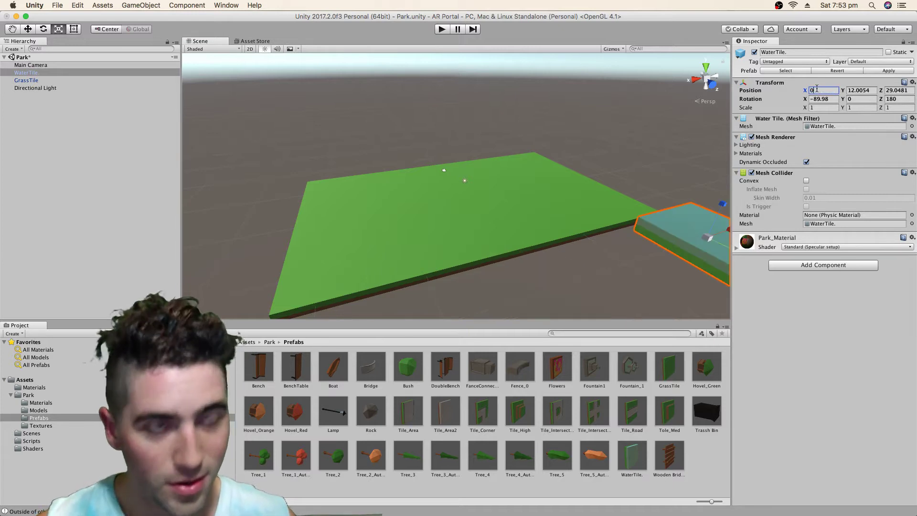
key("Tab")
type("00")
key("Tab")
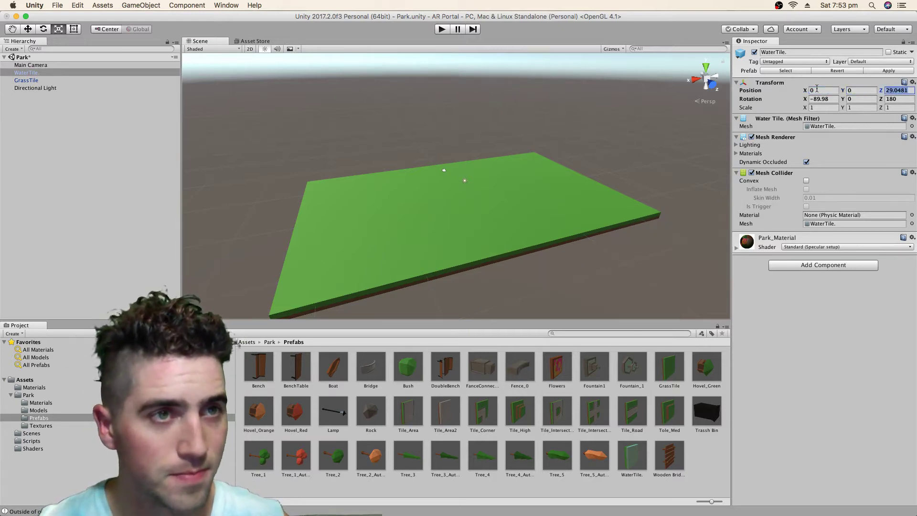
type("0")
key("Return")
Move the WaterTile to Z 2.9 and the GrassTile to Z -12.52 so the water sits at the grass's edge.
key("w")
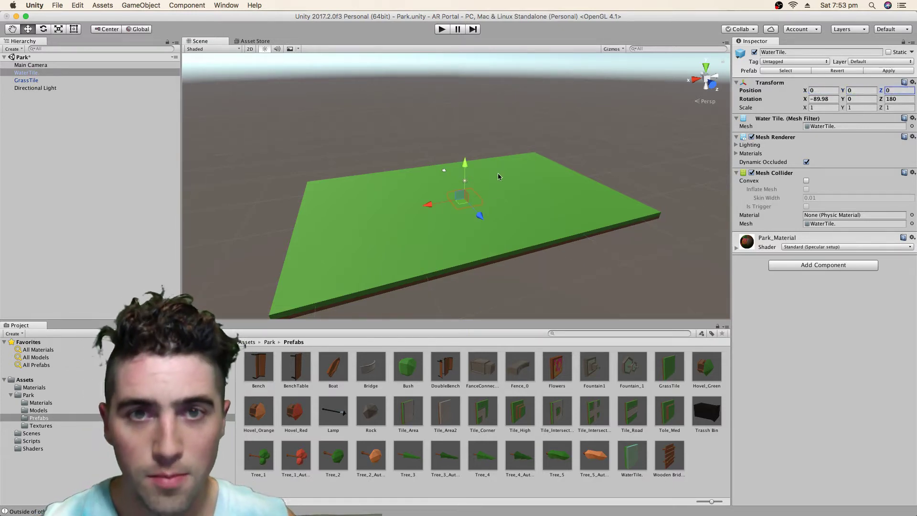
left_click_drag(482, 220, 454, 177)
left_click(464, 229)
scroll(484, 191, "up", 5)
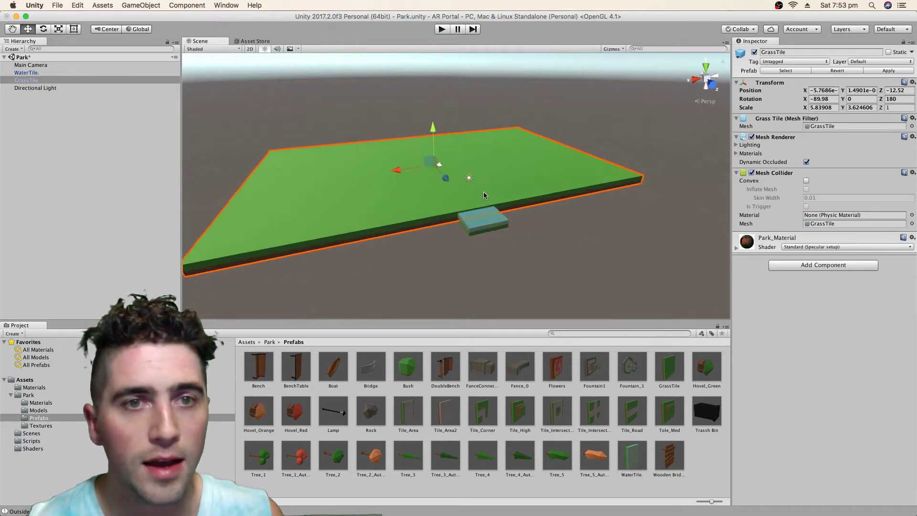
Scale the WaterTile to about 11.76 in X and 4.71 in Y, spanning the full edge of the grass.
right_click_drag(483, 192, 527, 207)
left_click(449, 212)
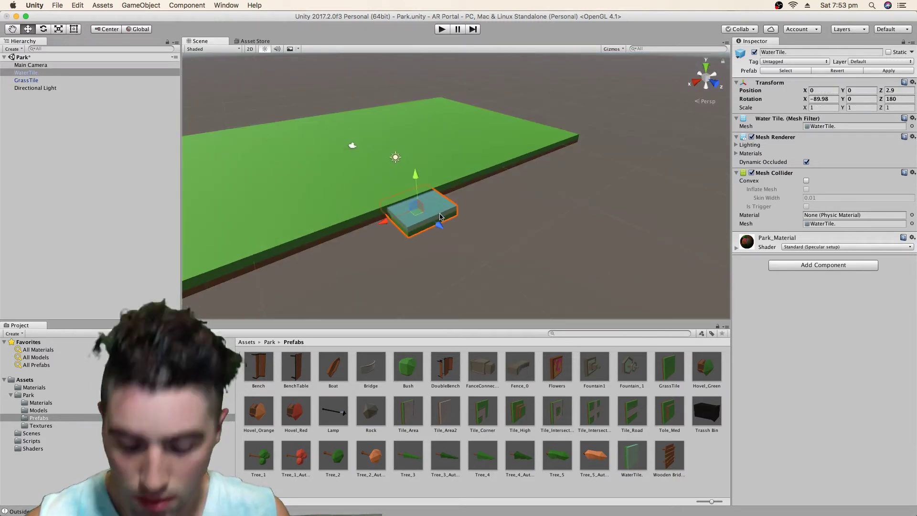
key("e")
key("w")
key("e")
key("r")
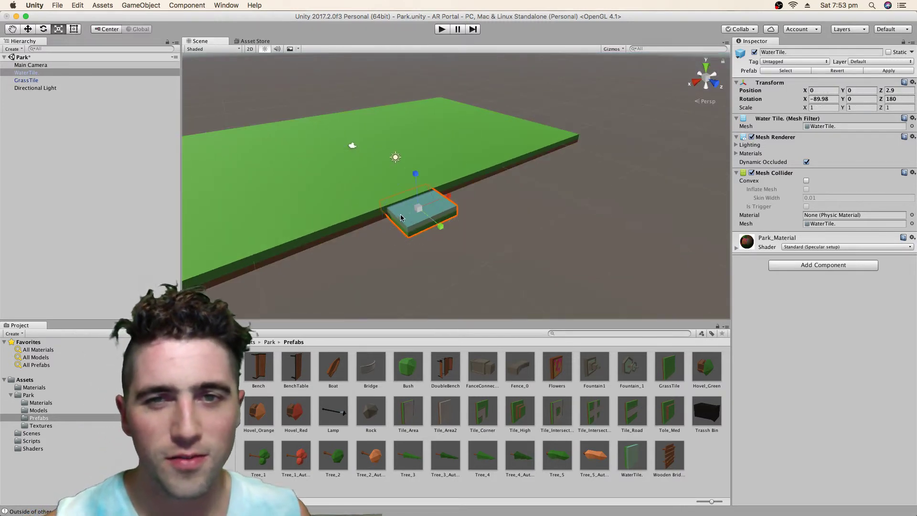
left_click_drag(449, 197, 620, 127)
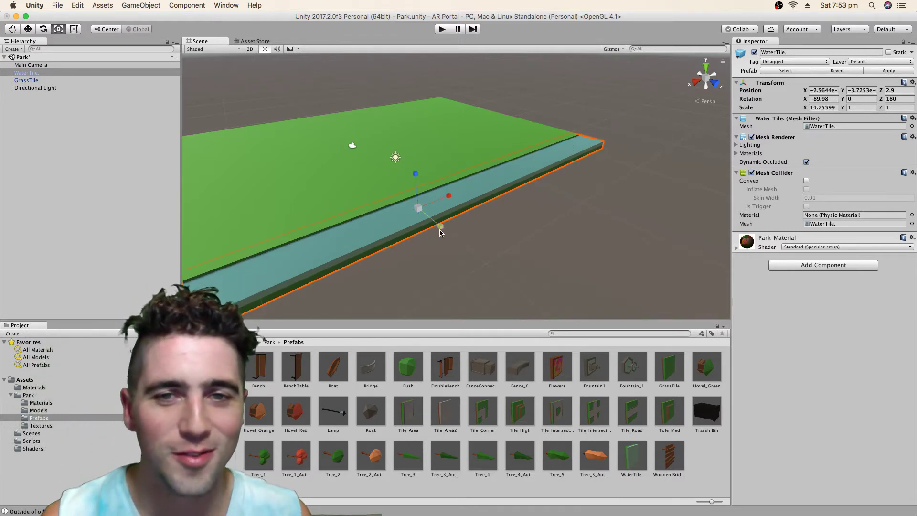
left_click_drag(441, 228, 507, 301)
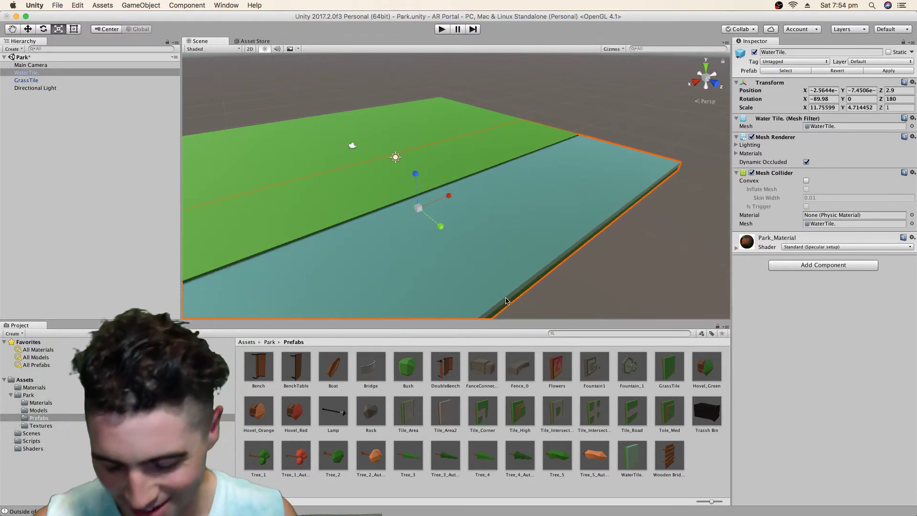
Move the enlarged WaterTile away from the grass to about Z 10.98.
key("w")
left_click_drag(437, 224, 485, 268)
right_click_drag(480, 236, 710, 212)
key("f")
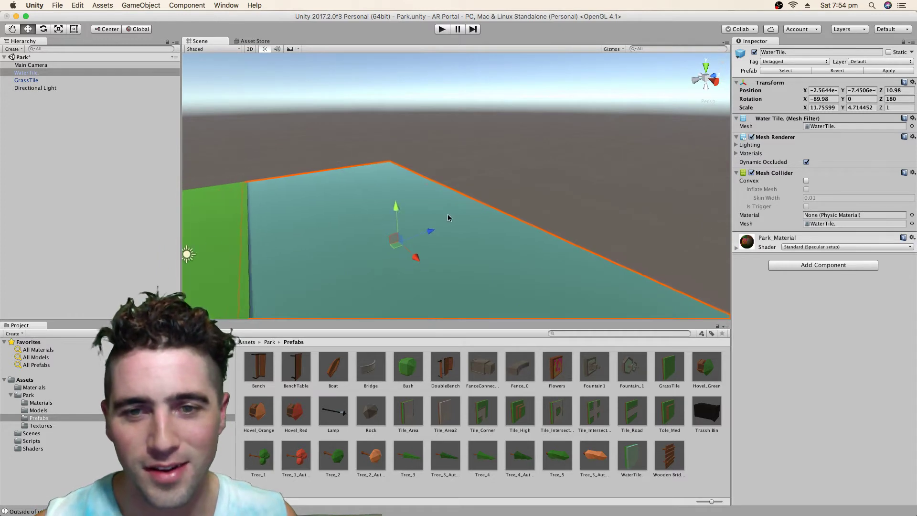
Place the Wooden Bridge prefab on the water, turn it and move it into position near the grass edge.
left_click_drag(668, 454, 485, 225)
key("e")
scroll(464, 255, "up", 3)
middle_click_drag(464, 253, 484, 205)
key("w")
left_click_drag(392, 188, 535, 159)
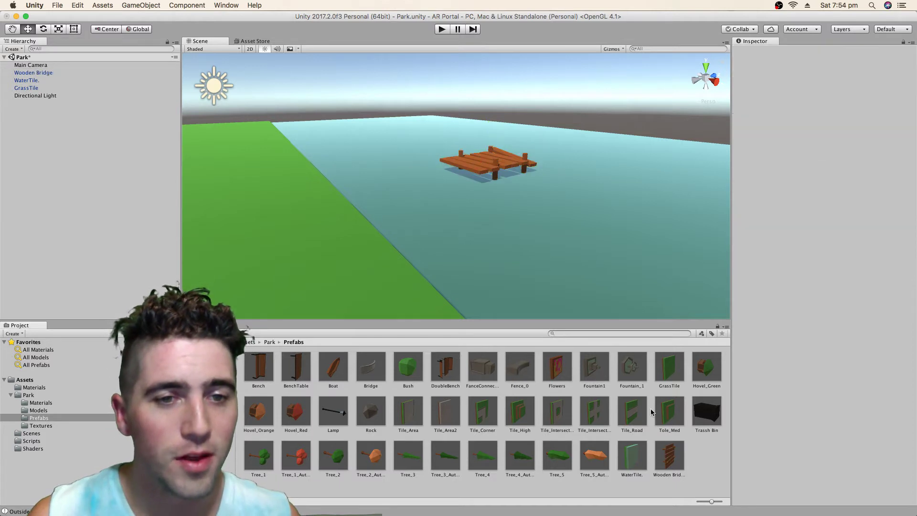
Place the Tile_Road prefab where the grass meets the water and set its Y position to 0.
left_click(628, 412)
left_click_drag(632, 413, 434, 237)
key("f")
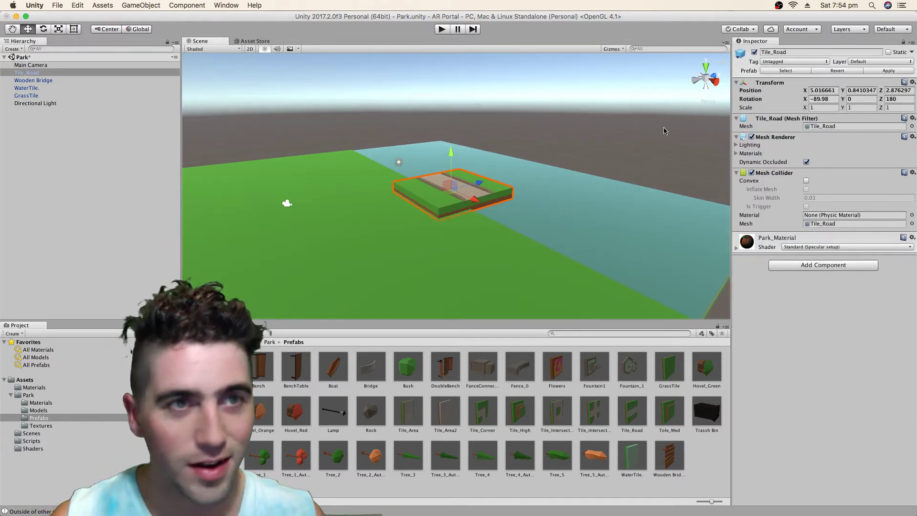
type("0")
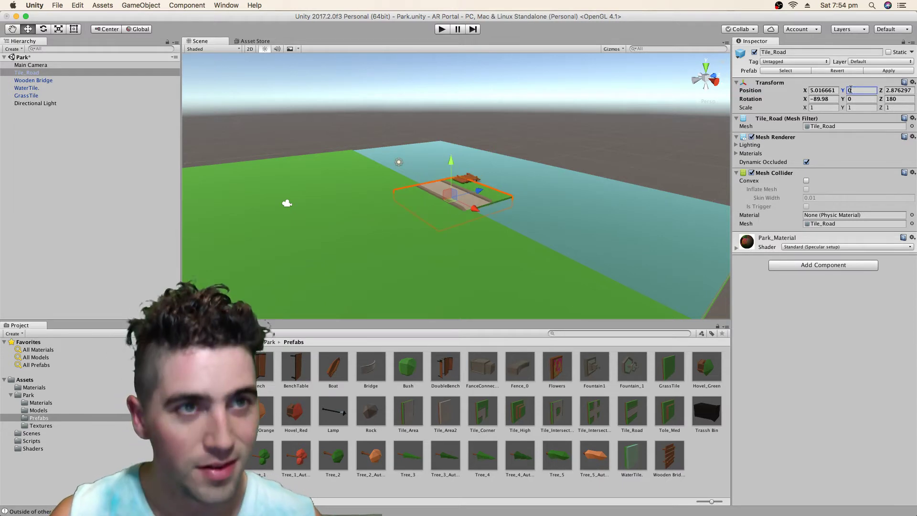
Move the wooden bridge farther out over the water and shift the Tile_Road along Z to about 5.88.
left_click_drag(475, 179, 515, 170)
left_click(466, 194)
middle_click_drag(528, 195, 463, 213)
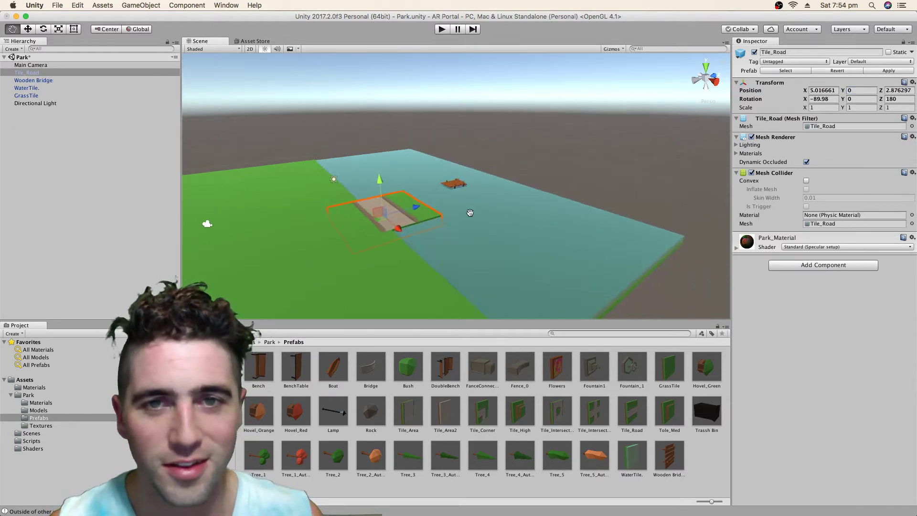
mouse_move(418, 207)
left_mouse_down()
mouse_move(440, 201)
mouse_move(431, 206)
left_mouse_up()
middle_click_drag(447, 233, 397, 219)
right_click_drag(449, 231, 394, 218)
middle_click_drag(461, 235, 356, 215)
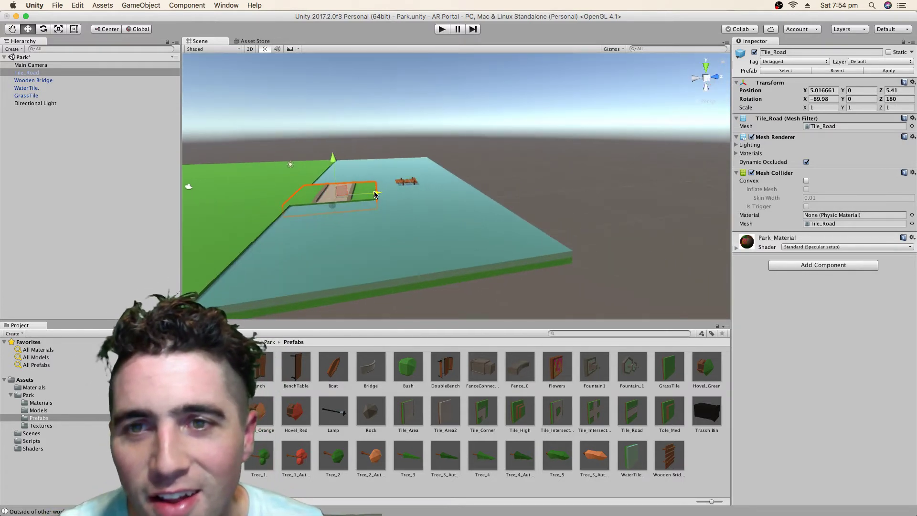
left_click_drag(377, 193, 366, 154)
Stretch the Tile_Road along X to a scale of about 5.03 and set its X position to 0.
key("e")
key("r")
key("f")
left_click(831, 91)
type("0")
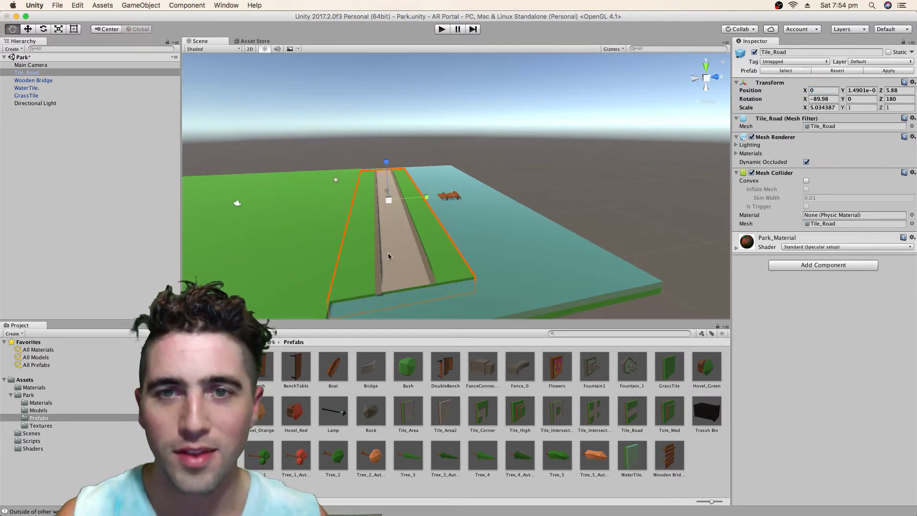
Adjust the Tile_Road's X scale to about 5.96 so the road matches the length of the grass edge.
middle_click_drag(421, 245, 481, 268)
left_click_drag(439, 215, 434, 208)
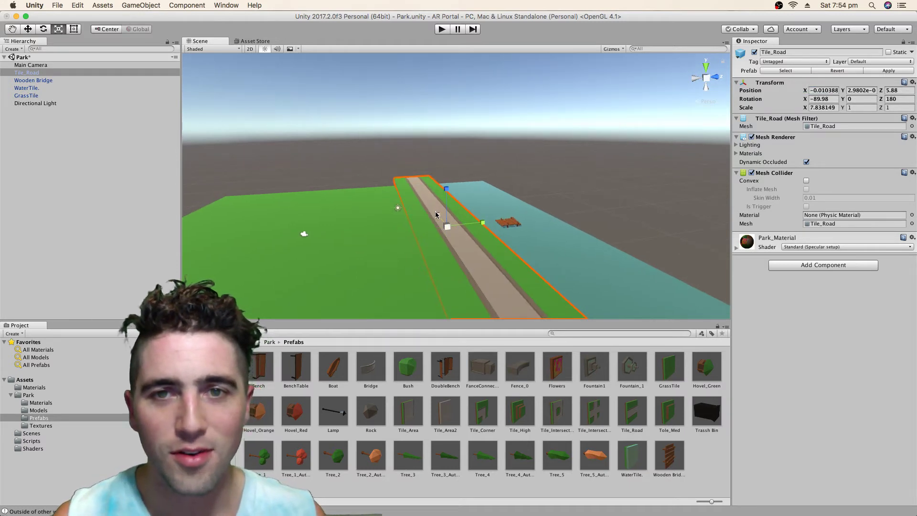
scroll(481, 231, "down", 4)
scroll(446, 206, "down", 2)
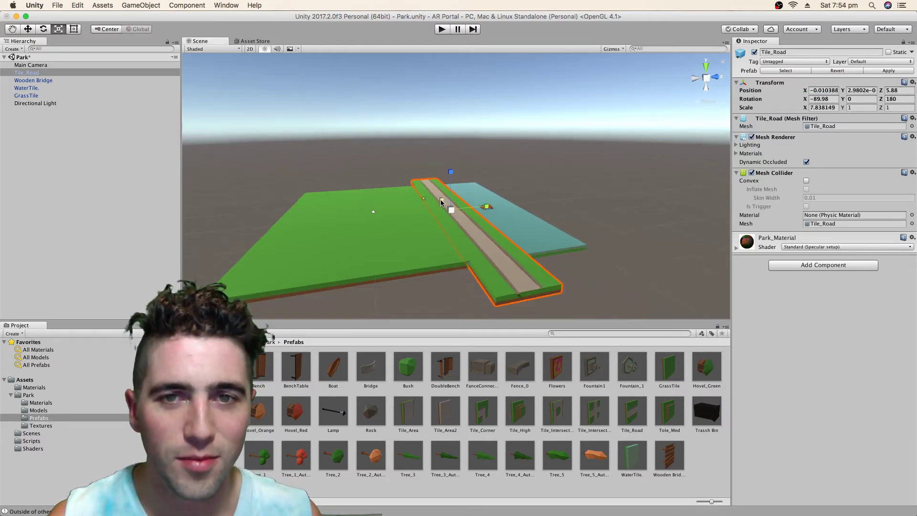
left_click_drag(441, 203, 447, 202)
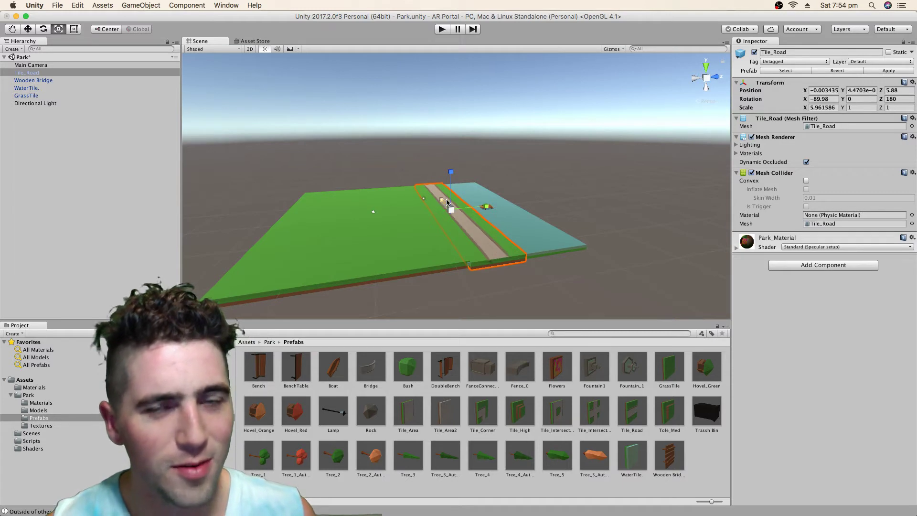
Place the Tile_High prefab on the grass at X 0 and Y 1, scaled to about 4.93 in X and 2.62 in Y.
scroll(500, 232, "up", 5)
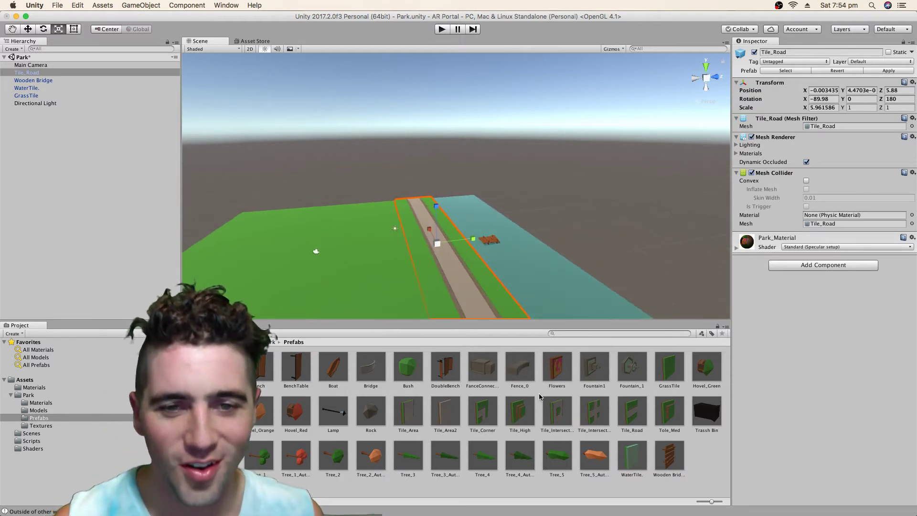
left_click_drag(520, 411, 270, 254)
middle_click_drag(323, 274, 345, 254)
left_click_drag(325, 219, 722, 132)
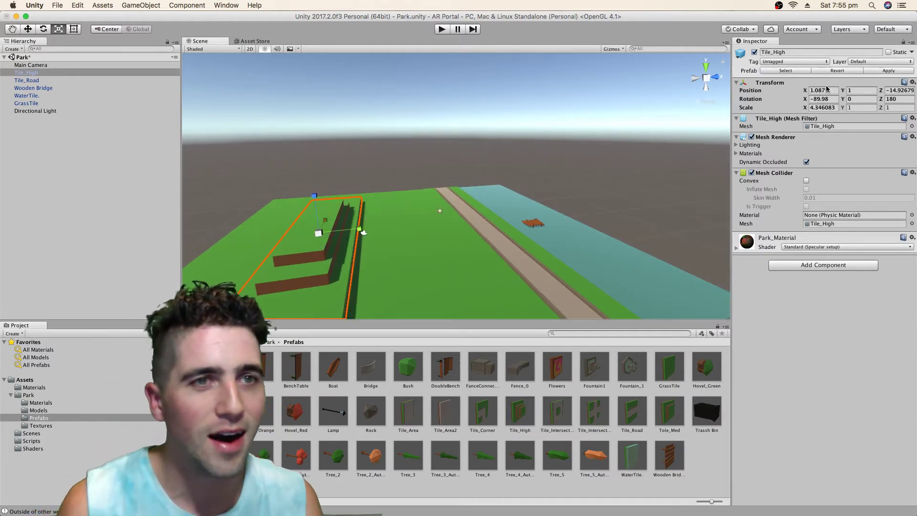
type("0")
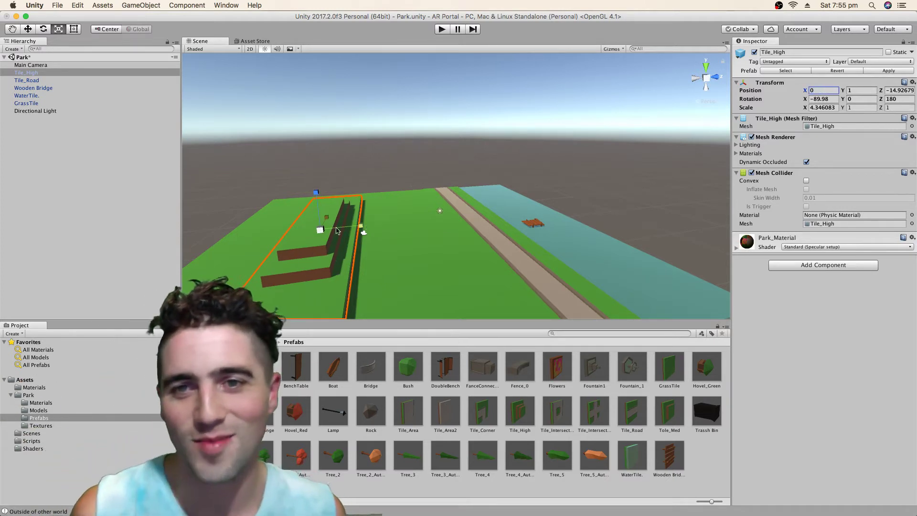
left_click_drag(362, 229, 474, 198)
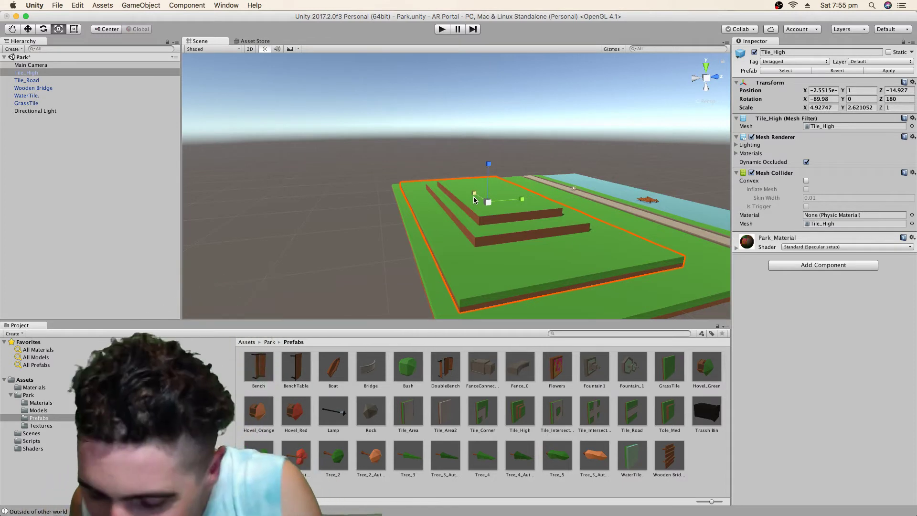
left_click_drag(474, 197, 508, 210, "alt")
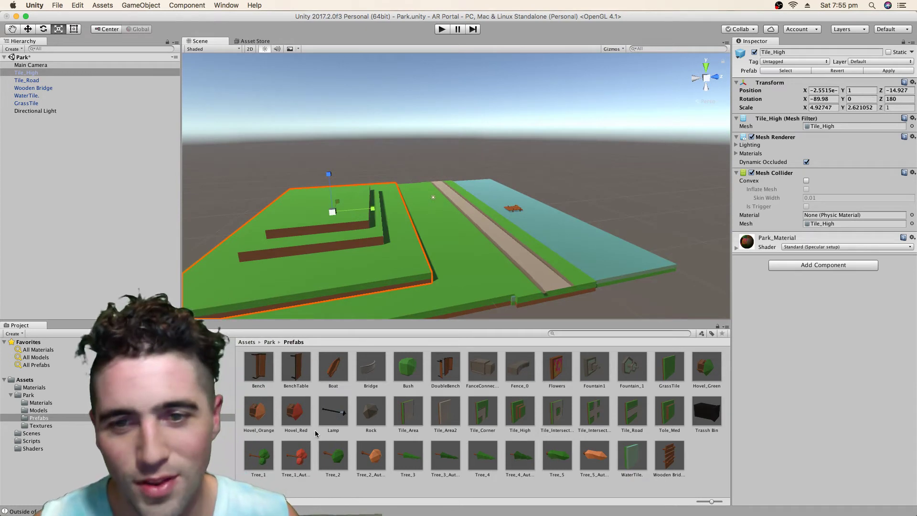
Place the Lamp prefab on the grass strip between road and water, and duplicate it seven times.
left_click_drag(337, 413, 581, 265)
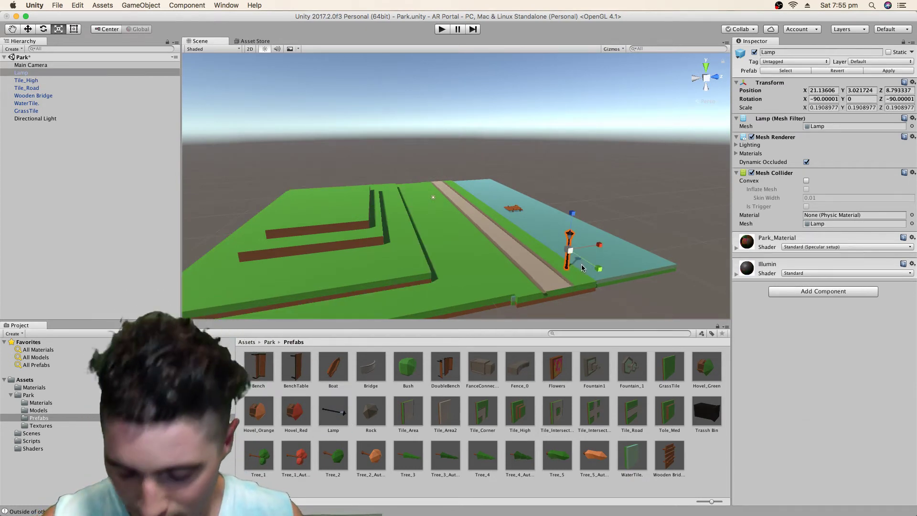
key("super+d")
key("super+d")
key("super+d")
key("super+d")
key("super+d")
key("super+d")
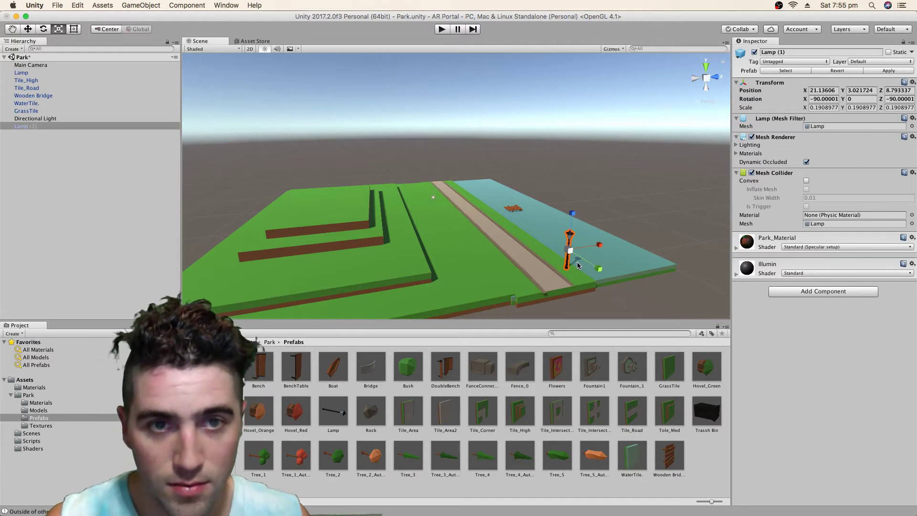
key("super+d")
Move Lamp (7) along the grass strip to X about -19.5 and Lamp (6) to X about 4.24.
key("w")
left_click_drag(577, 262, 312, 110)
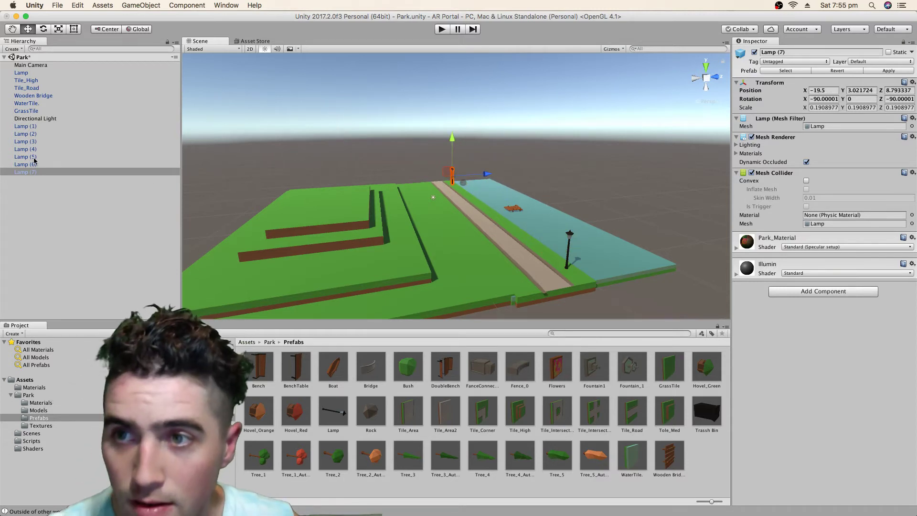
left_click(59, 164)
left_click_drag(604, 277, 563, 253)
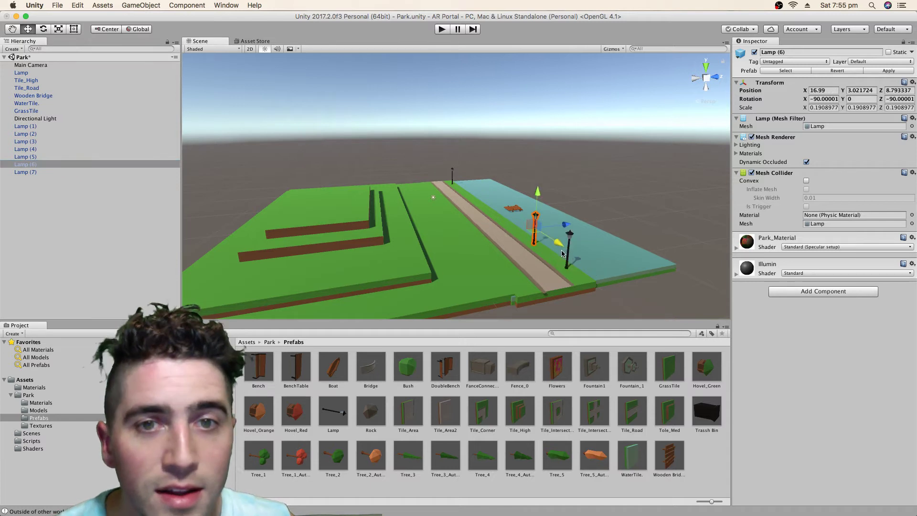
left_click_drag(489, 211, 485, 208)
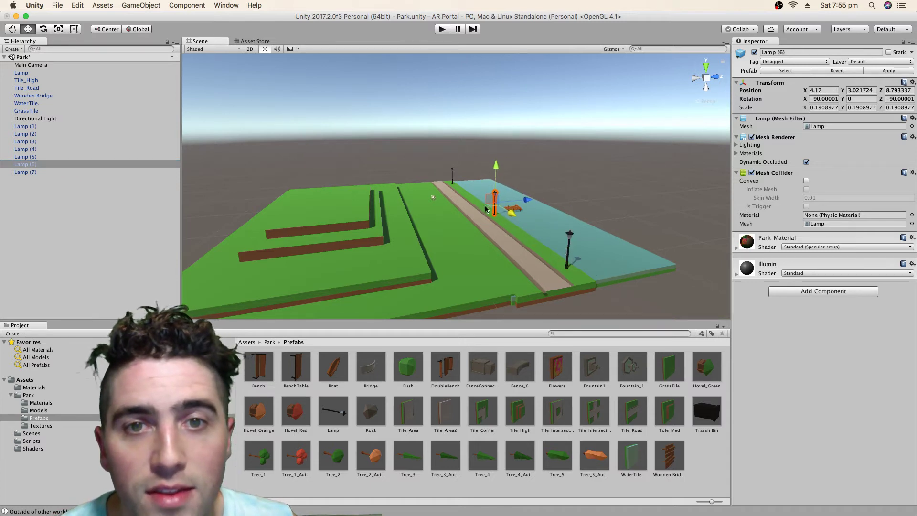
Move Lamp (5) along the strip to X about -7.77 and Lamp (4) to X about 12.92.
left_click(140, 157)
left_click_drag(597, 266, 382, 162)
middle_click_drag(382, 162, 475, 213)
right_click_drag(475, 213, 631, 233)
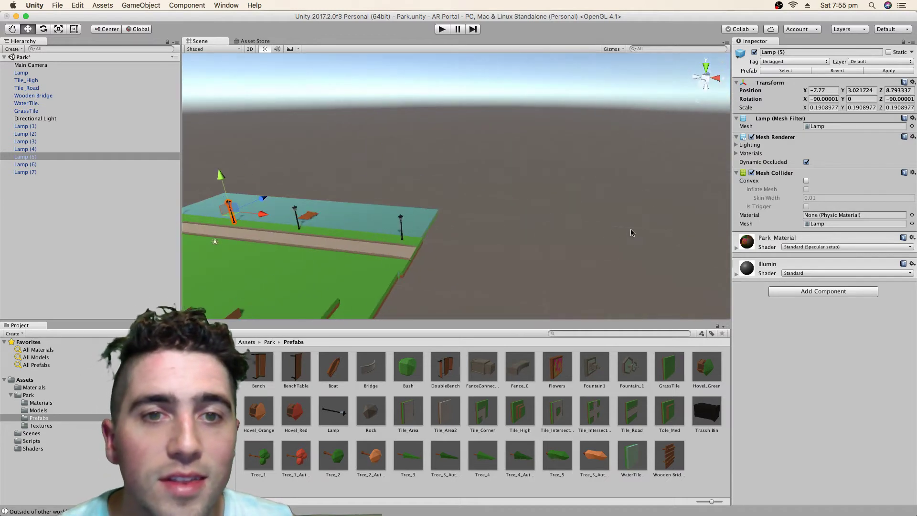
left_click_drag(448, 209, 277, 211, "alt")
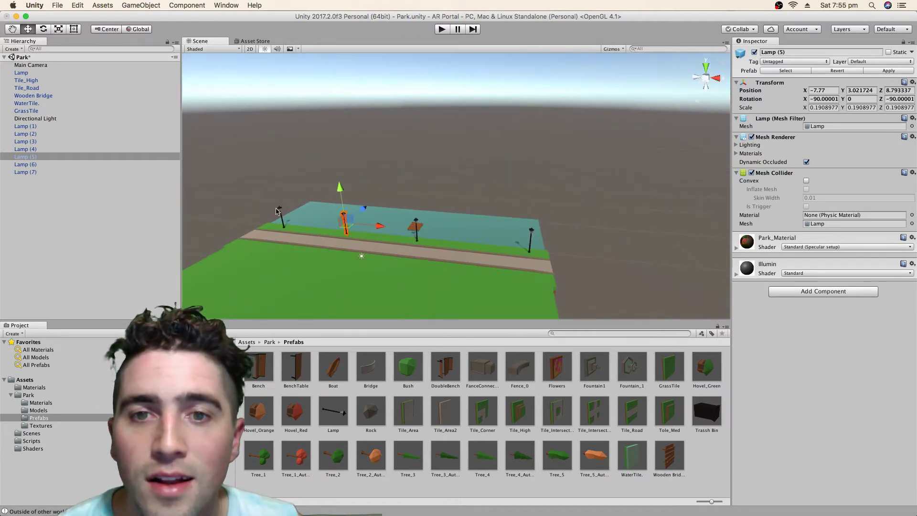
left_click(9, 149)
left_click_drag(543, 239, 497, 239)
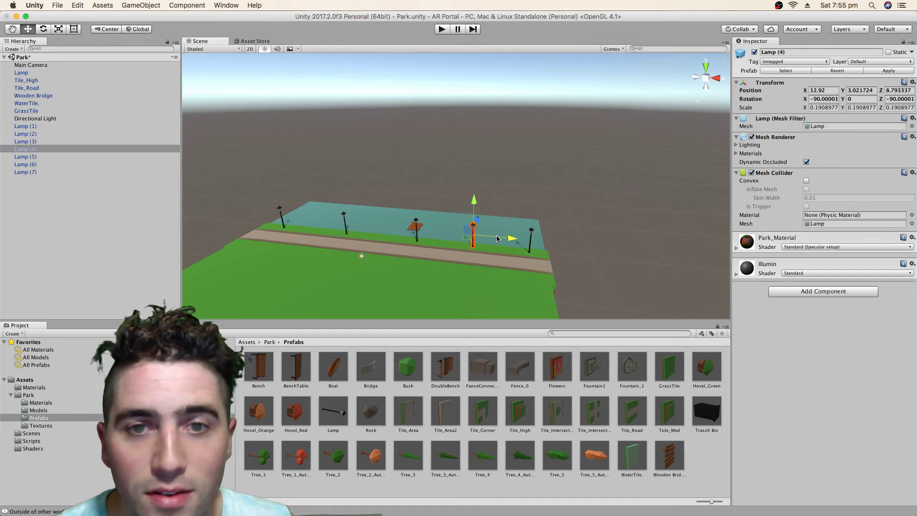
Move Lamp (3) to X about -4.29 and shift Lamp (5) closer to Lamp (7) at the far end.
left_click(44, 142)
left_click_drag(544, 240, 338, 226)
left_click(350, 216)
left_click(345, 220)
left_click(381, 221)
left_click(381, 222)
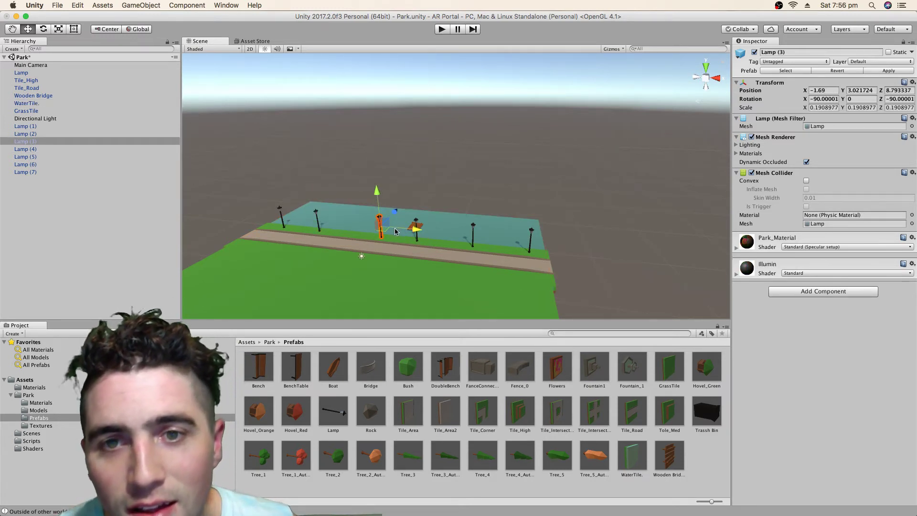
mouse_move(396, 232)
left_mouse_down()
mouse_move(364, 230)
mouse_move(381, 229)
left_mouse_up()
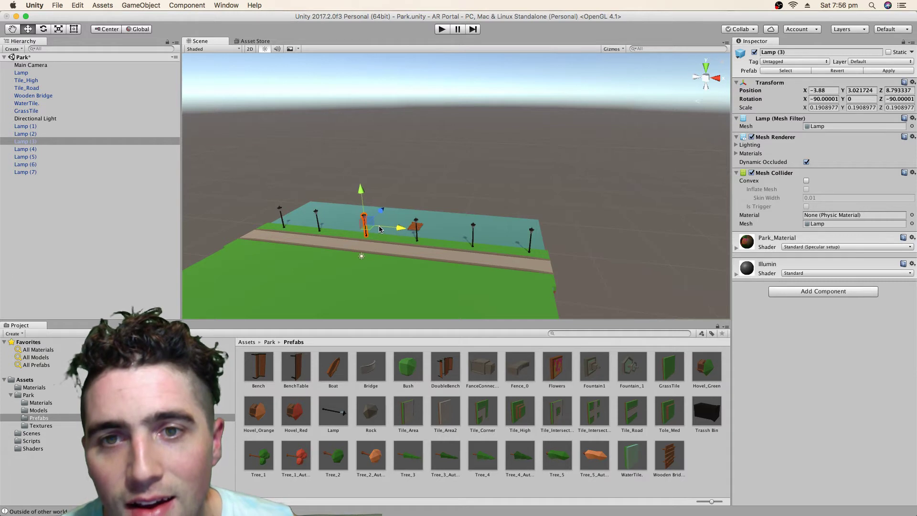
Nudge Lamp (4) slightly along X toward Lamp (6) to even out the lamp spacing.
left_click(415, 224)
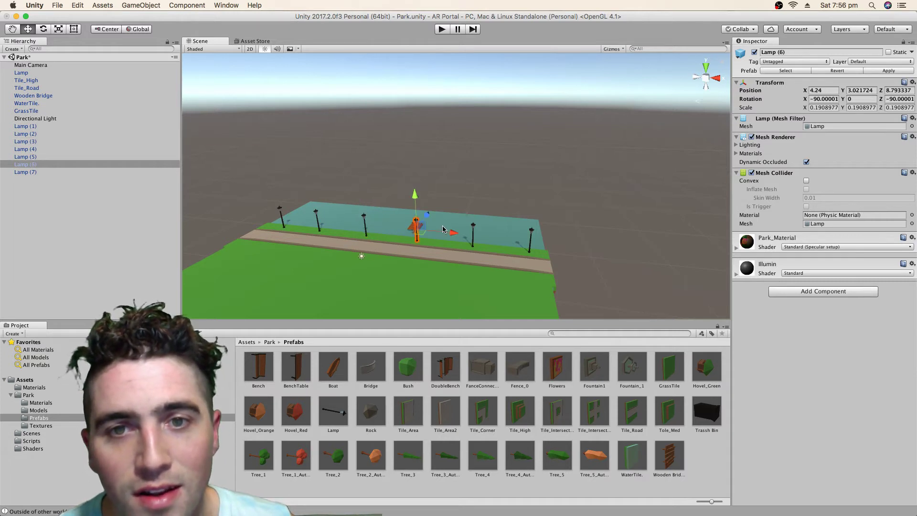
left_click(473, 231)
left_click_drag(504, 236, 500, 237)
Delete the surplus lamps Lamp (2) and Lamp (1) stacked on the original lamp at the near end of the strip.
left_click(536, 236)
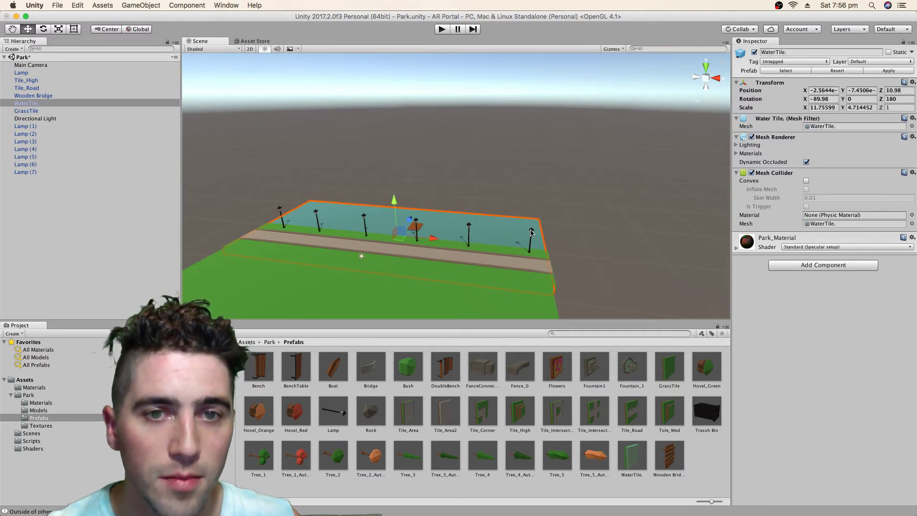
left_click(531, 233)
left_click_drag(562, 247, 544, 253)
key("super+BackSpace")
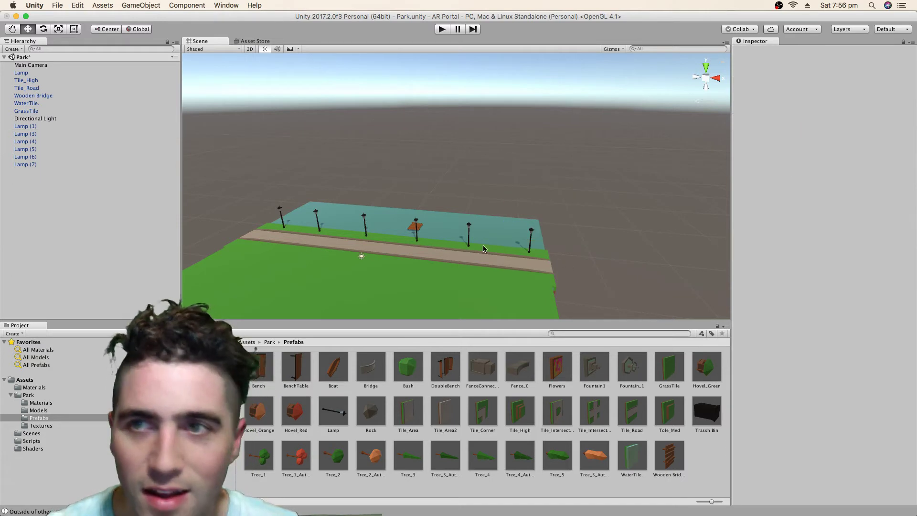
left_click(54, 126)
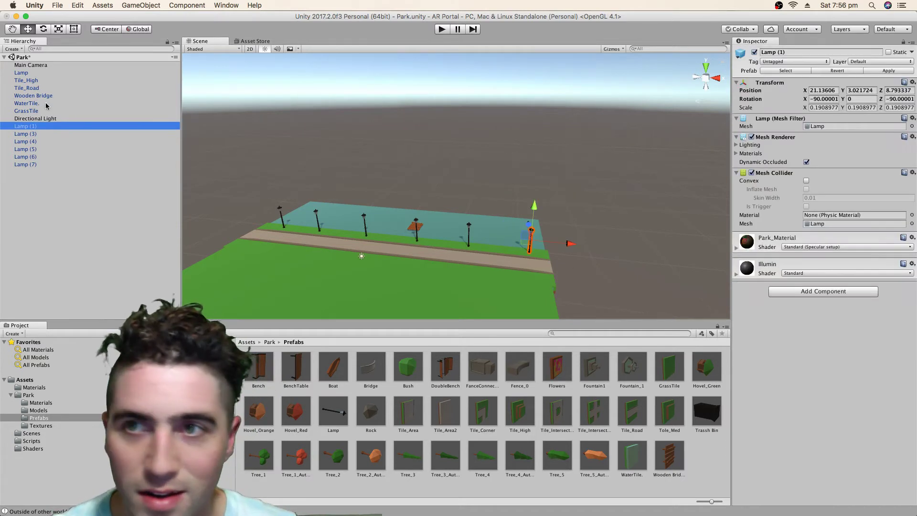
left_click(46, 135)
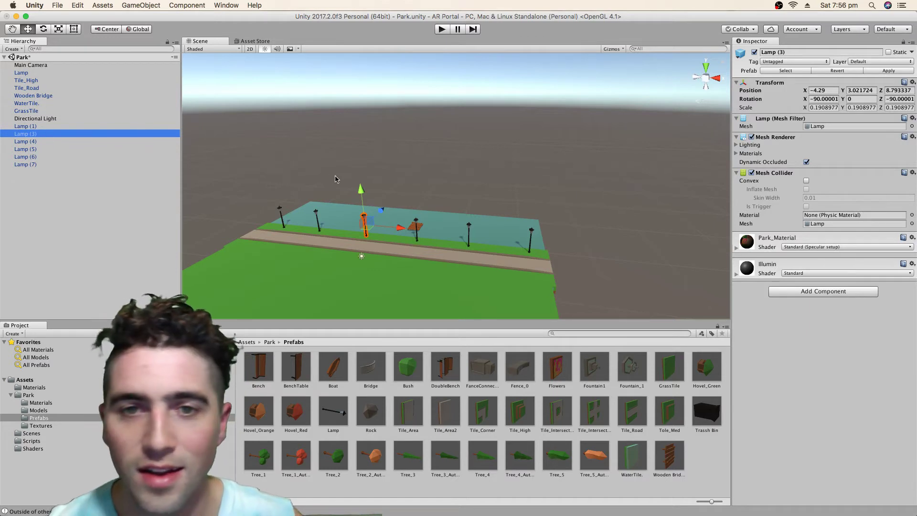
left_click(72, 72)
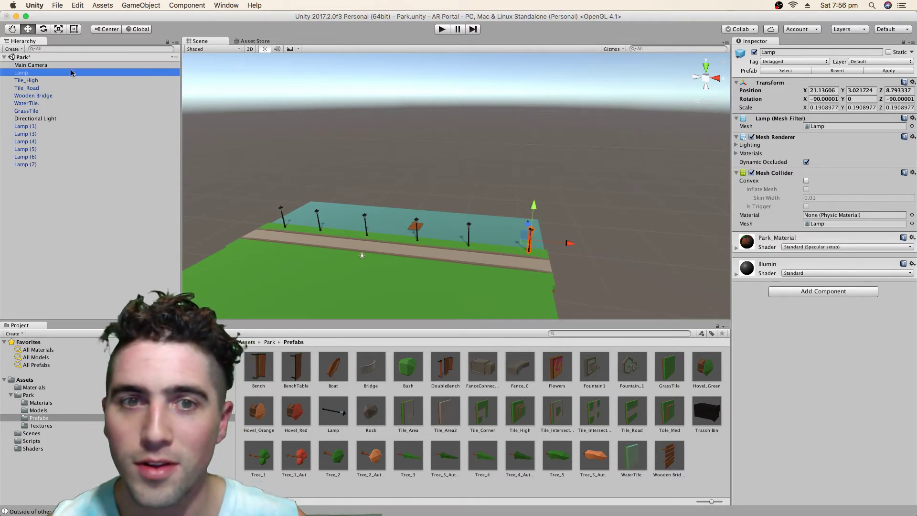
left_click(63, 126)
key("super+BackSpace")
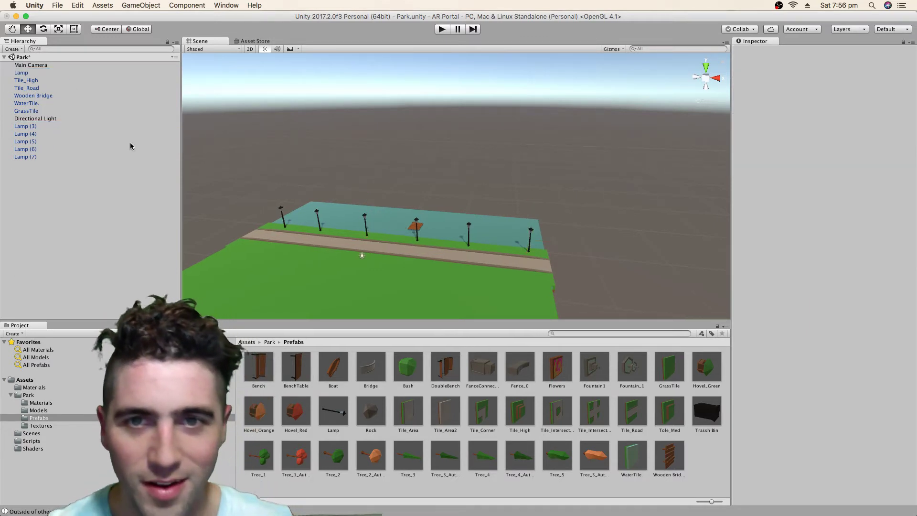
Move the original Lamp along the strip to X about 19.05.
left_click(534, 234)
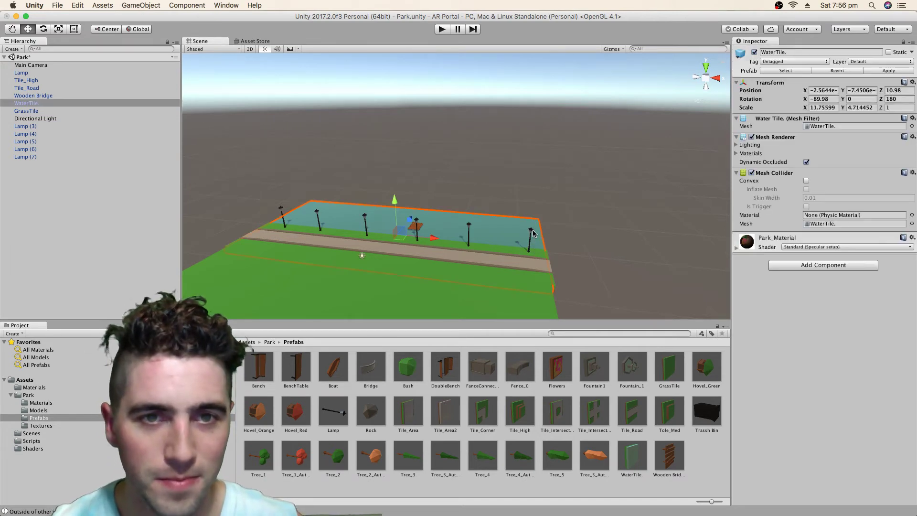
left_click(532, 233)
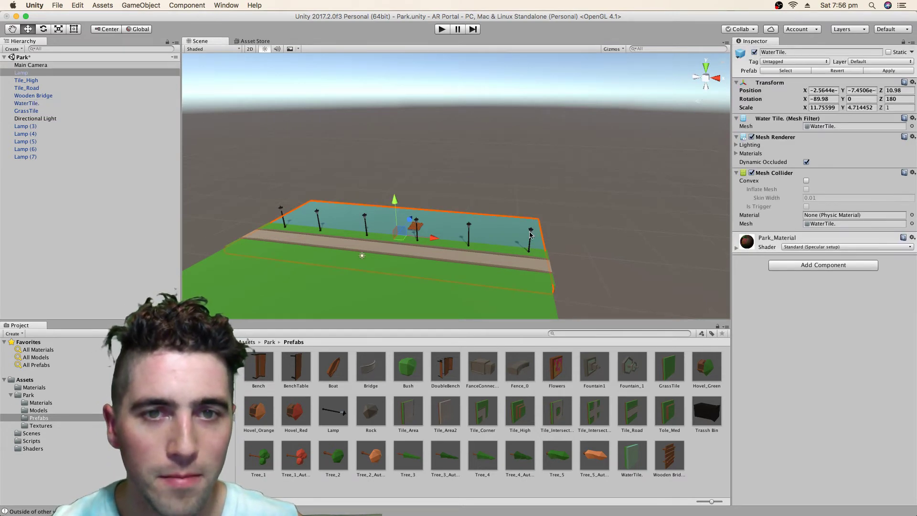
left_click(556, 243)
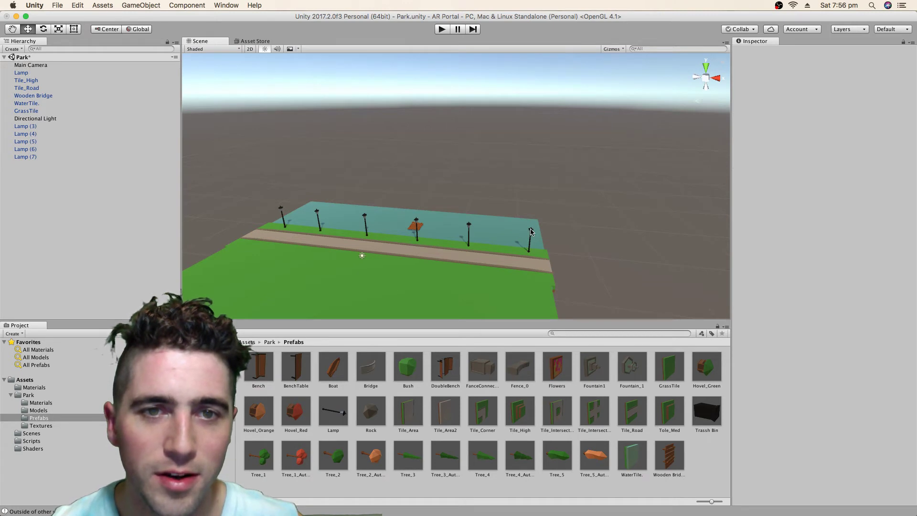
left_click(532, 232)
middle_click_drag(553, 242, 463, 225)
scroll(534, 229, "up", 5)
left_click_drag(463, 224, 363, 221, "alt")
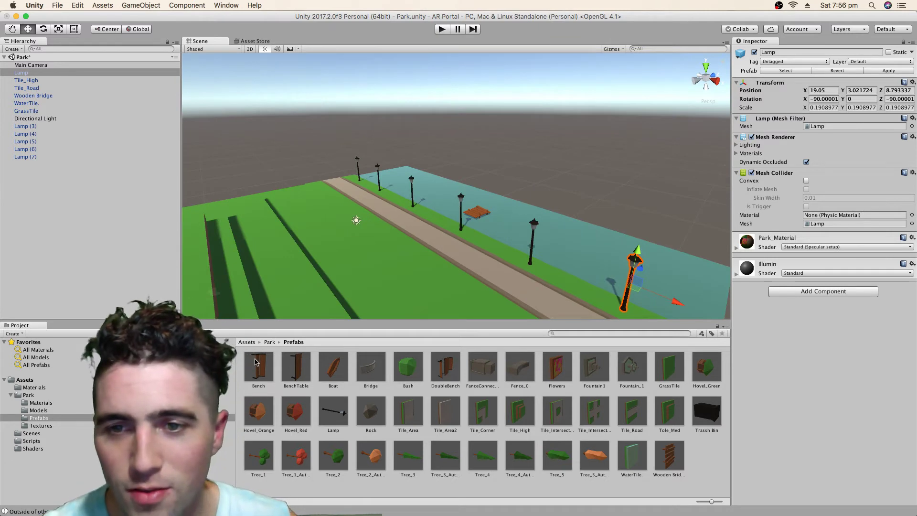
Place two Bench prefabs on the grass strip between lamps, one toward the far end and one toward the near end.
left_click_drag(256, 362, 393, 202)
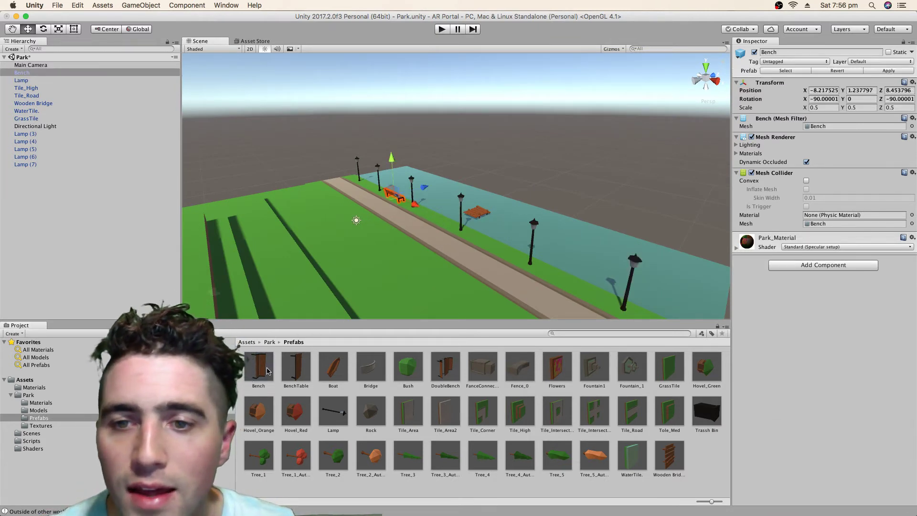
left_click_drag(357, 352, 572, 292)
scroll(481, 271, "down", 3)
Place two DoubleBench prefabs on the grass beside the road, at X about -11.5 and X about 10.68.
left_click_drag(439, 375, 337, 205)
scroll(425, 246, "down", 3)
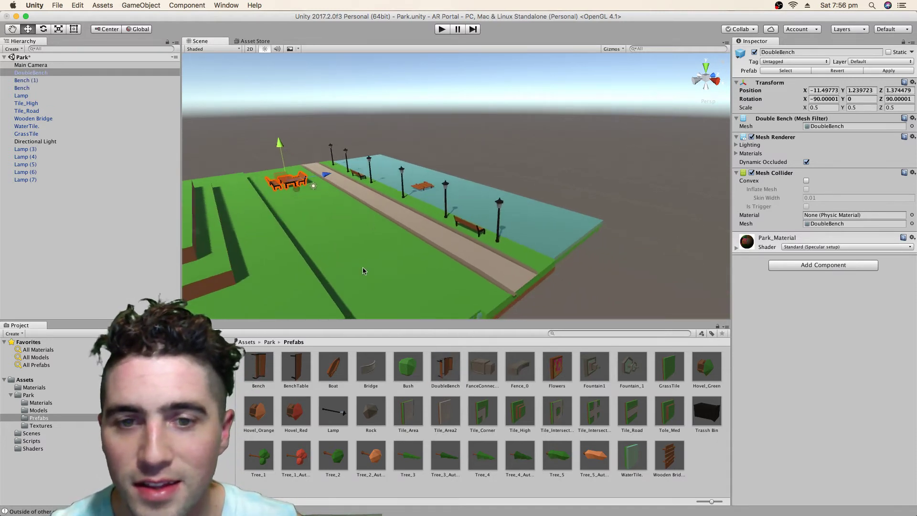
left_click_drag(442, 362, 376, 241)
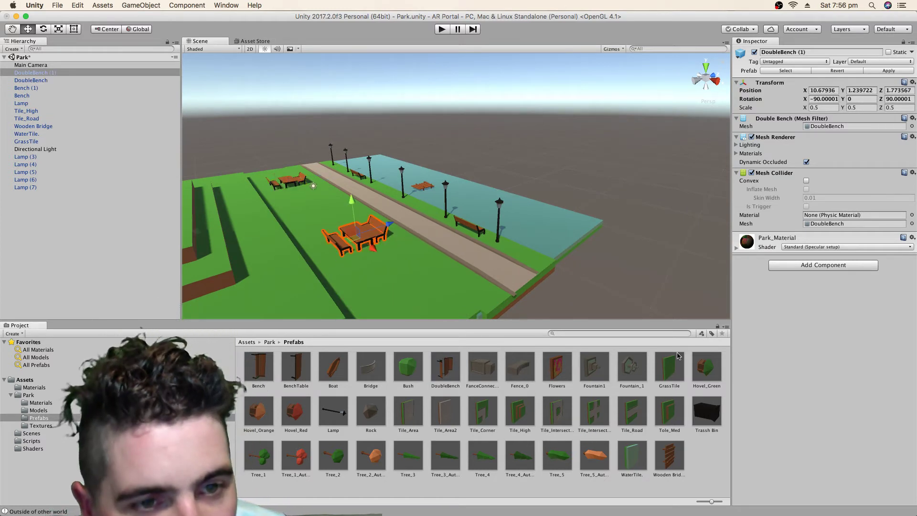
Place the Hovel_Green prefab on the grass near the road's end, at X about 19.78 and Z about -0.1.
left_click_drag(707, 367, 416, 294)
middle_click_drag(478, 282, 518, 273)
right_click_drag(518, 276, 445, 268)
middle_click_drag(557, 275, 435, 246)
right_click_drag(497, 248, 434, 246)
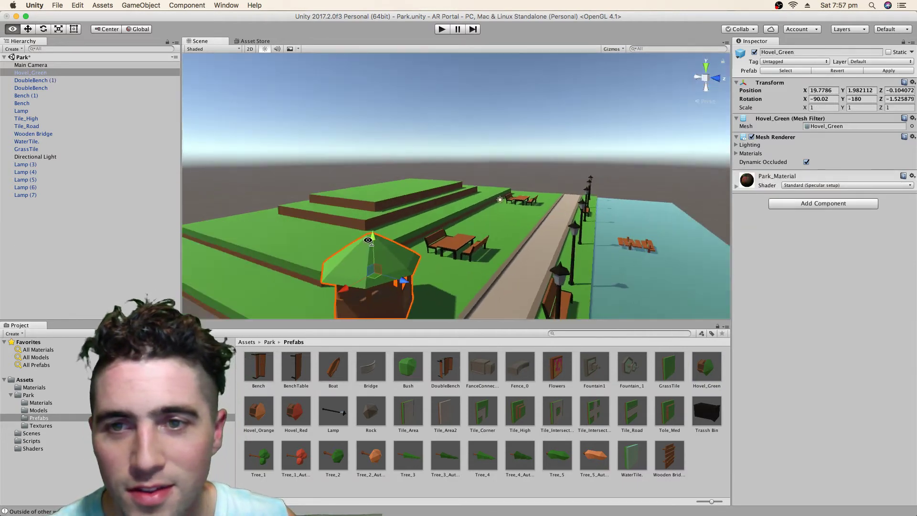
Examine the hovel, benches and lamps from the water side and close up.
middle_click_drag(468, 248, 382, 249)
right_click_drag(382, 248, 360, 242)
middle_click_drag(411, 236, 369, 243)
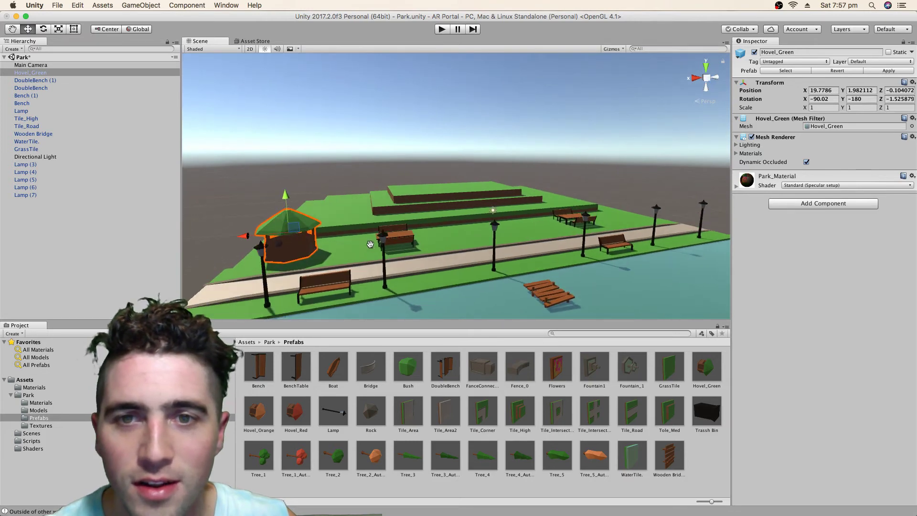
scroll(375, 244, "up", 5)
right_click_drag(375, 244, 318, 250)
scroll(318, 250, "up", 3)
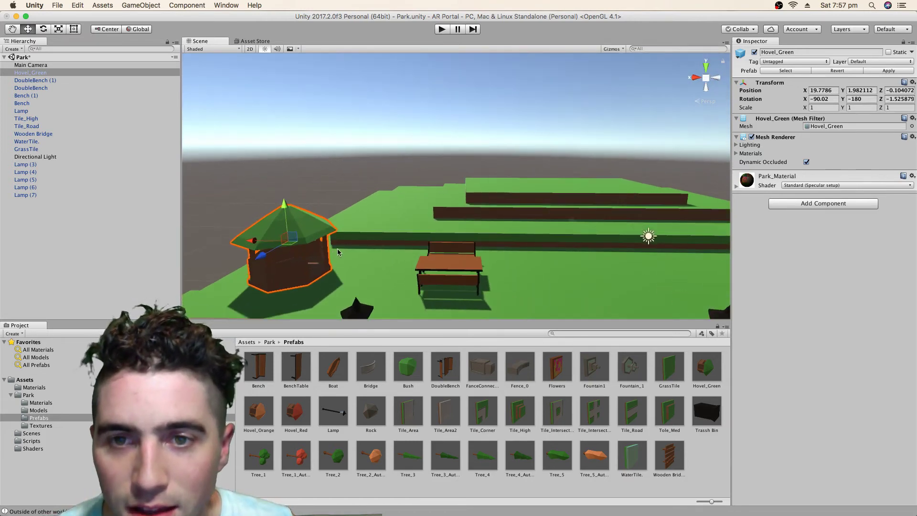
scroll(356, 250, "down", 4)
scroll(376, 248, "down", 3)
middle_click_drag(446, 230, 410, 240)
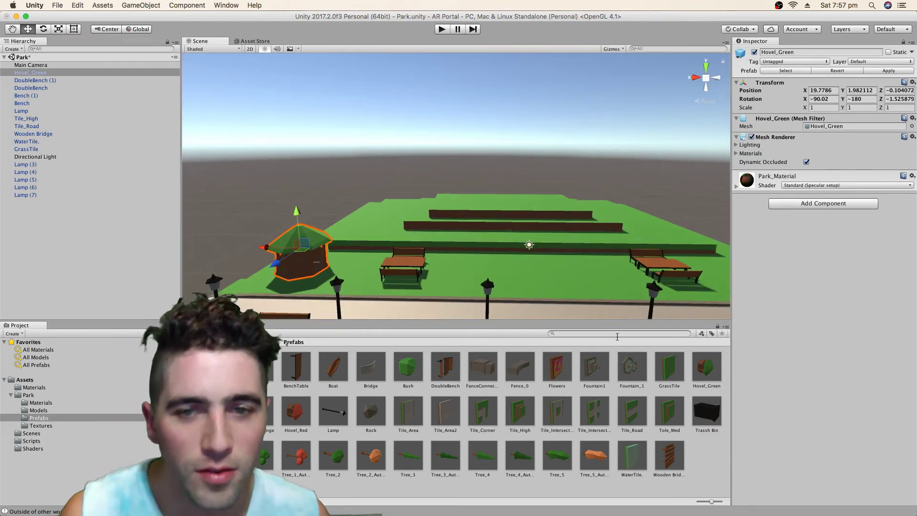
left_click_drag(445, 456, 461, 186)
middle_click_drag(461, 187, 529, 210)
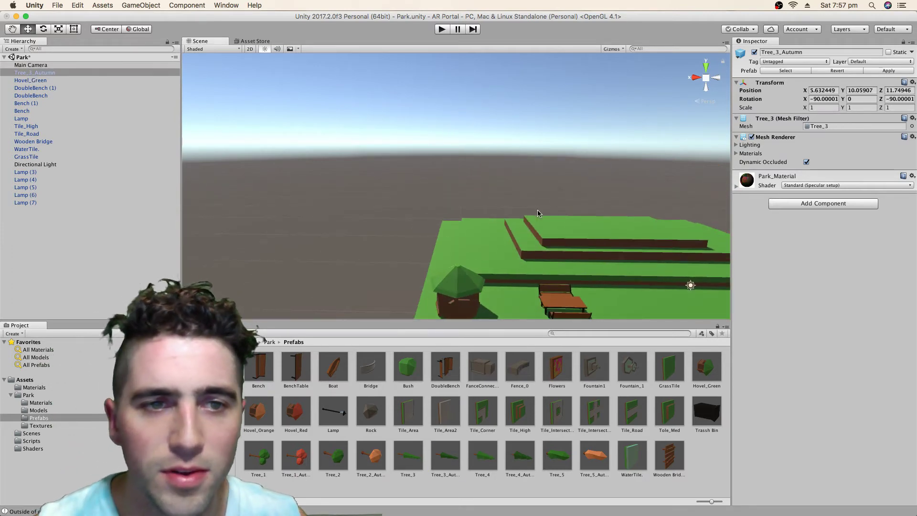
right_click_drag(391, 203, 492, 209)
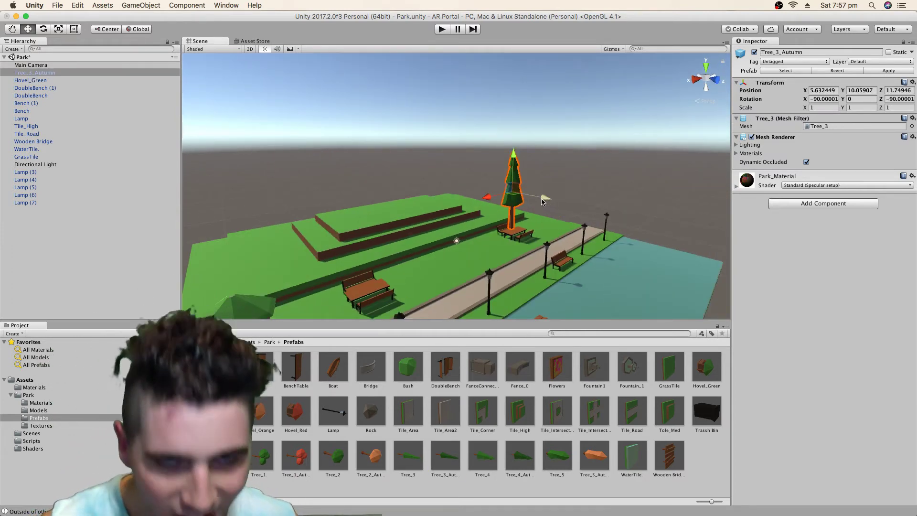
key("super+BackSpace")
Place Tree_3_Autumn, Tree_4_Autumn and Tree_5 in a row on the top level of the raised terrain.
scroll(427, 187, "up", 10)
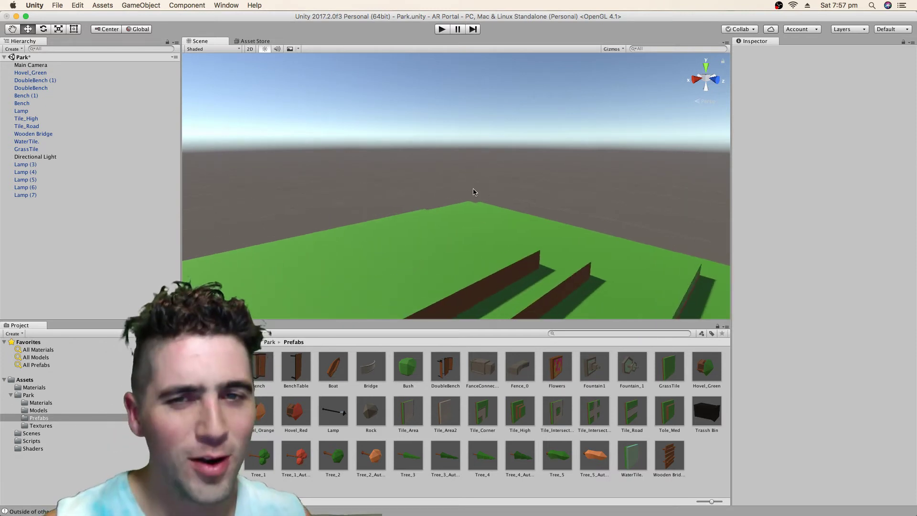
scroll(463, 193, "down", 10)
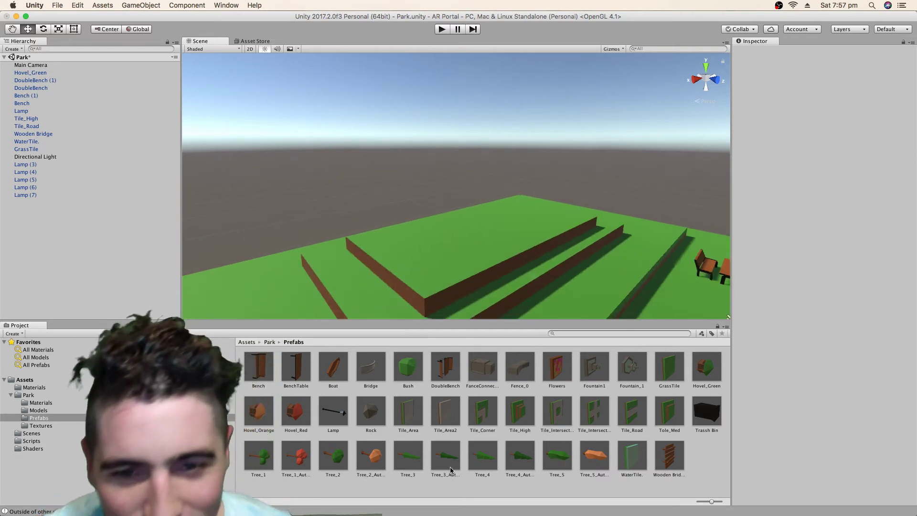
left_click_drag(446, 457, 416, 256)
left_click_drag(520, 458, 480, 243)
left_click_drag(557, 458, 517, 233)
middle_click_drag(575, 233, 529, 248)
scroll(529, 248, "up", 3)
left_click_drag(537, 245, 511, 251, "alt")
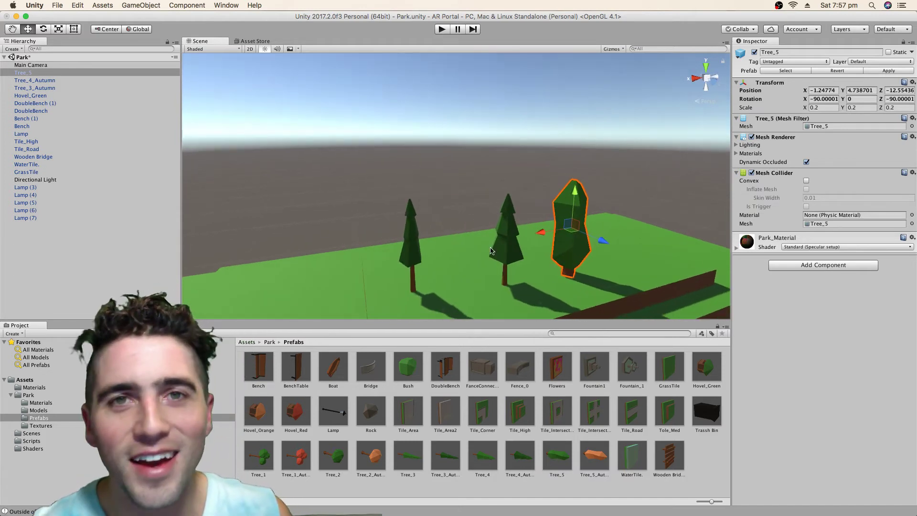
Duplicate the Tree_5 on the raised terrain twice.
scroll(511, 251, "down", 4)
scroll(572, 245, "up", 3)
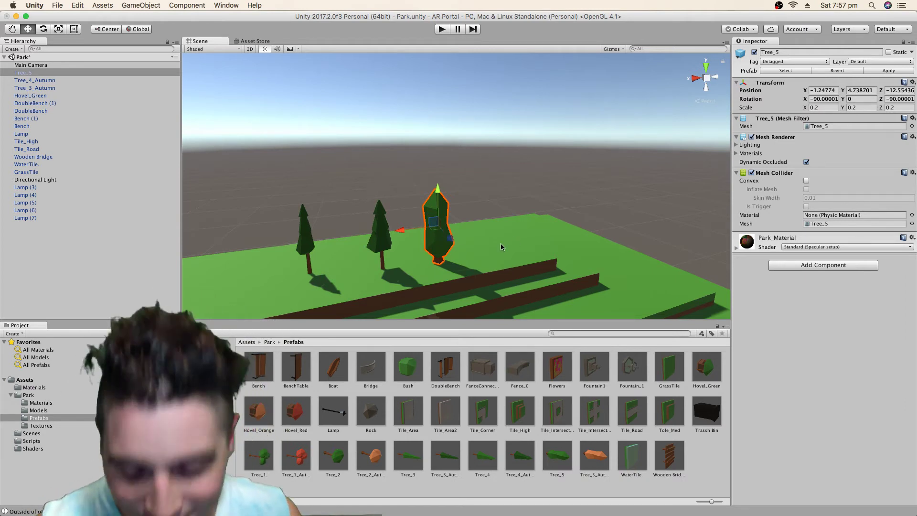
key("super+d")
key("super+d")
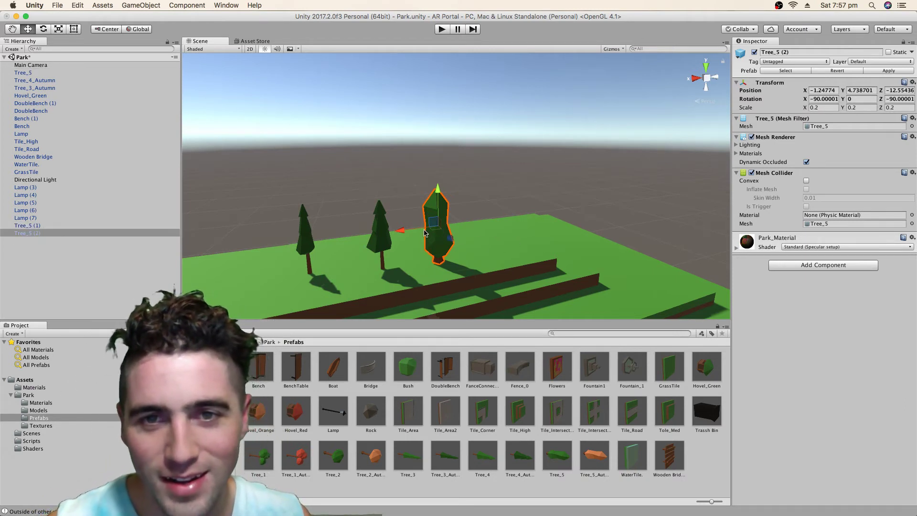
Move the second Tree_5 copy along the raised terrain to X -6.65 and shift the first copy farther back between its neighbours.
left_click_drag(431, 235, 494, 229)
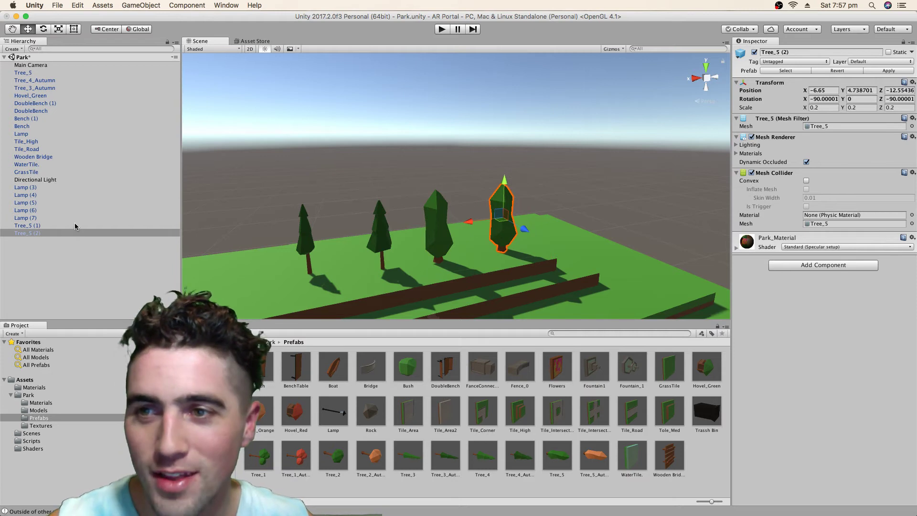
left_click(75, 225)
left_click(411, 226)
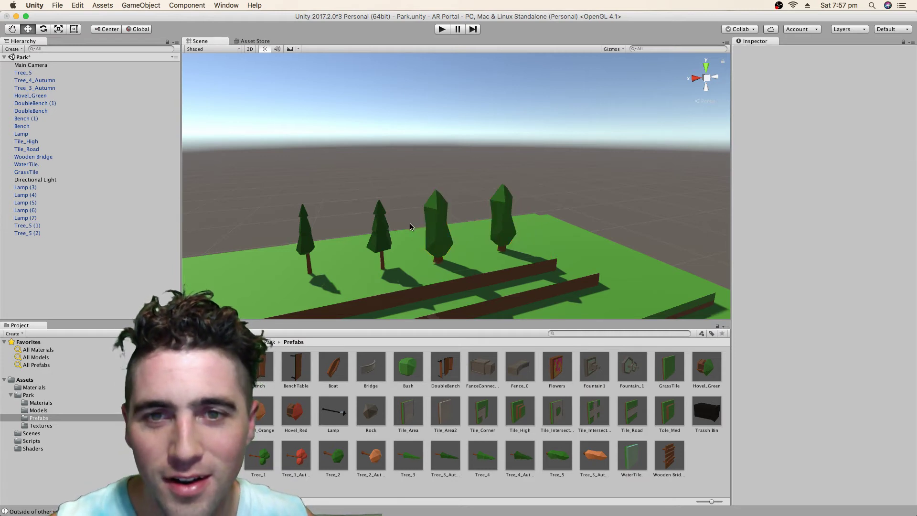
left_click(435, 227)
mouse_move(434, 227)
left_mouse_down()
mouse_move(403, 227)
mouse_move(454, 219)
mouse_move(439, 220)
mouse_move(444, 236)
left_mouse_up()
left_click(449, 241)
middle_click_drag(469, 241, 436, 234)
Shrink the Tree_5 at the end of the row to a scale of about 0.12 × 0.16 × 0.15 and lower it onto the terrain.
left_click(472, 223)
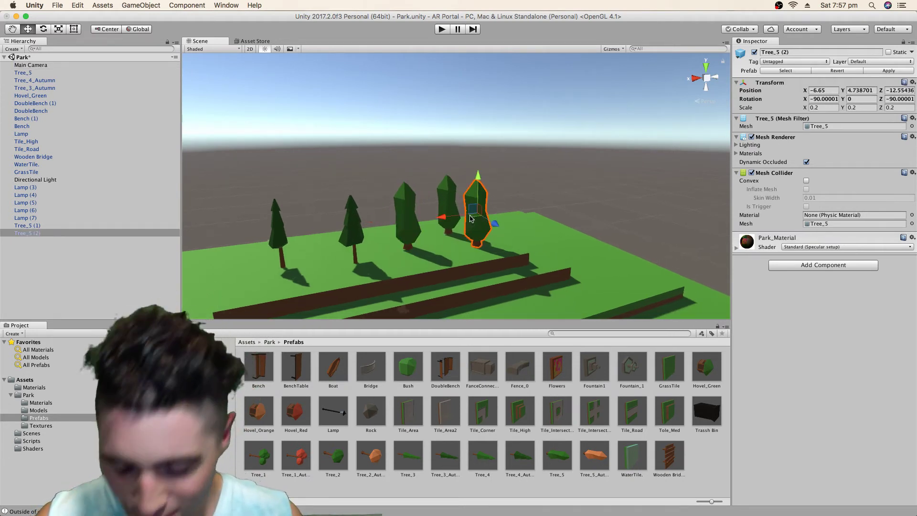
key("e")
key("r")
left_click_drag(478, 178, 477, 191)
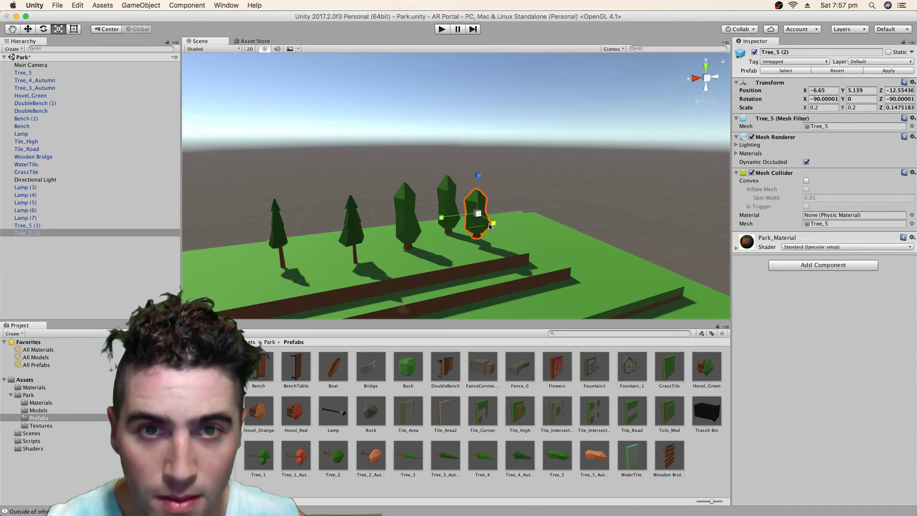
left_click_drag(488, 223, 444, 218)
key("w")
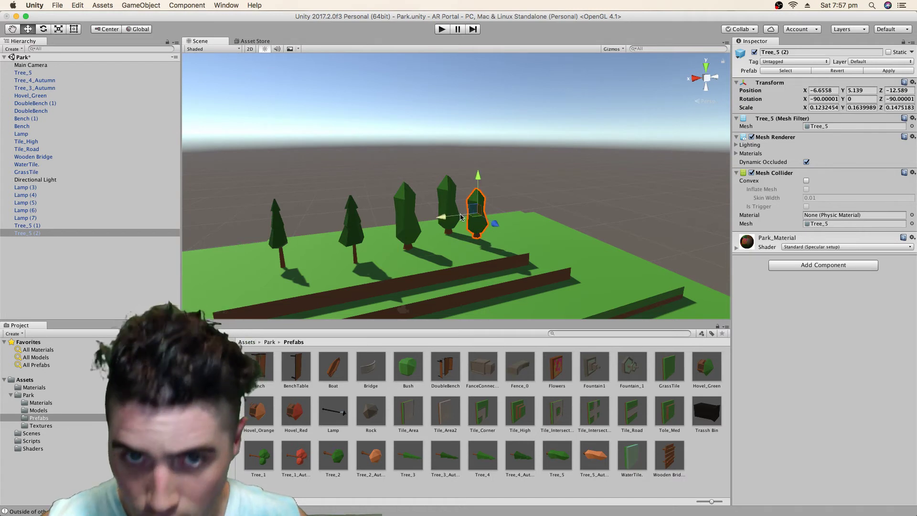
key("q")
key("w")
left_click_drag(480, 181, 478, 191)
left_click(444, 190)
middle_click_drag(457, 211, 463, 187)
scroll(381, 204, "down", 5)
middle_click_drag(700, 273, 711, 213)
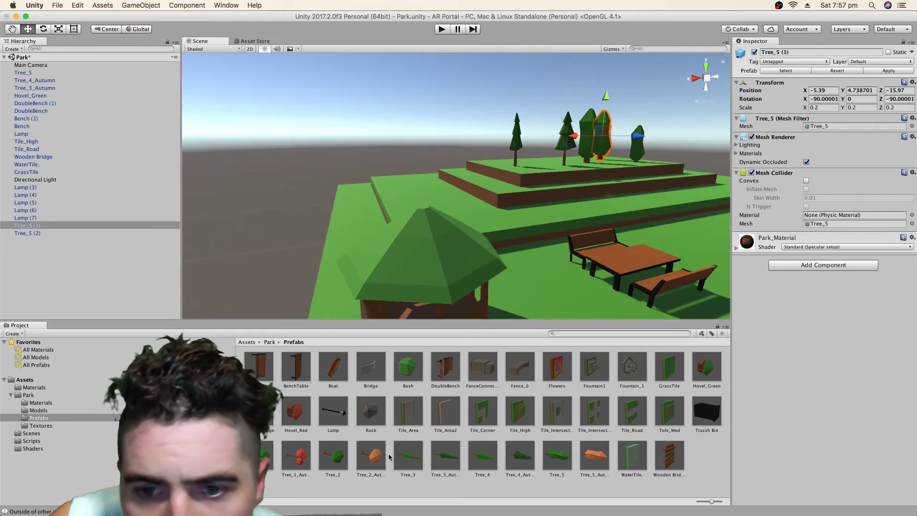
left_click_drag(345, 460, 438, 202)
middle_click_drag(439, 201, 449, 225)
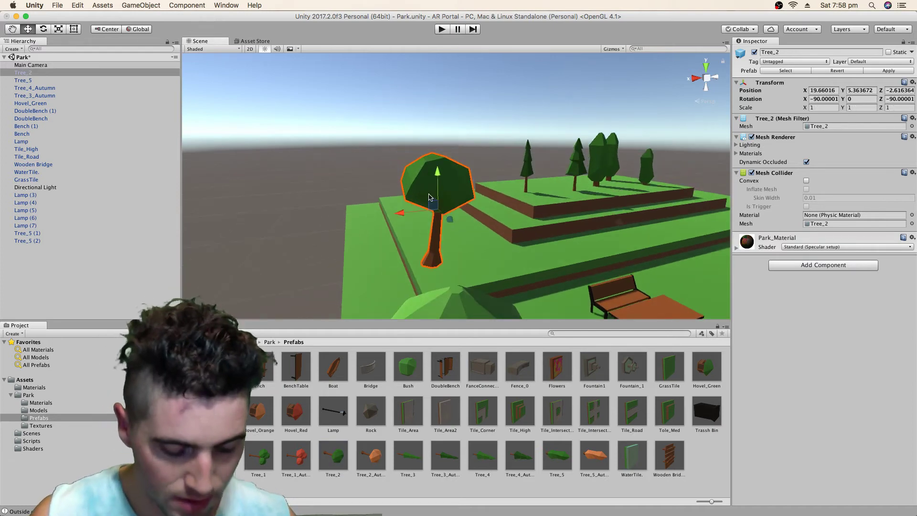
key("super+BackSpace")
Place two Tree_2 prefabs on the grass beside the raised tiers, at about X 17.2, Z -13.5 and X 16, Z -8.2.
scroll(420, 272, "up", 3)
left_click_drag(333, 456, 404, 259)
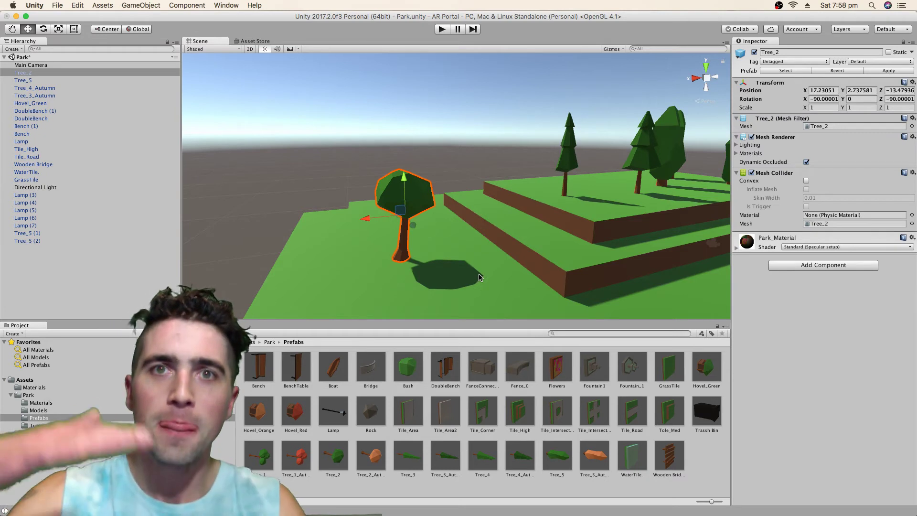
scroll(492, 268, "down", 2)
scroll(491, 268, "down", 3)
left_click_drag(339, 461, 356, 250)
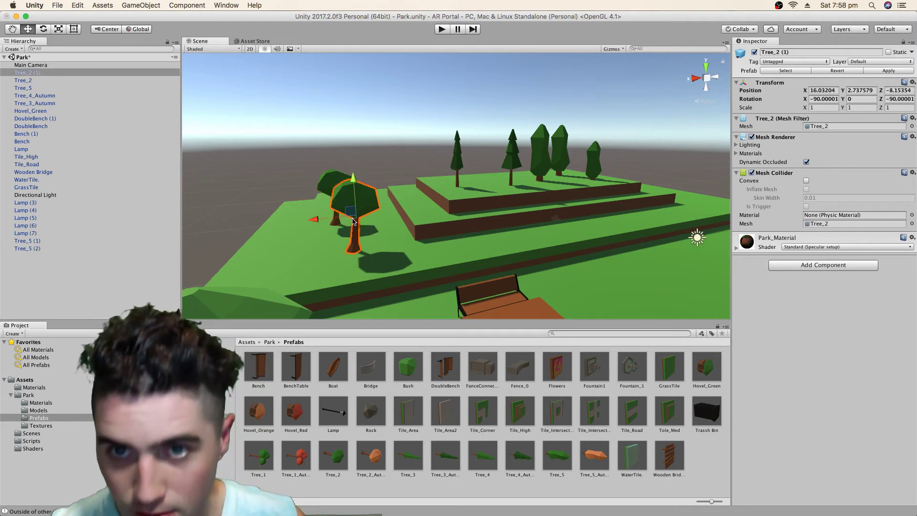
Scale down the Tree_2 nearer the hovel and lower it so its trunk stands on the grass.
key("e")
key("r")
left_click_drag(355, 186, 357, 200)
left_click_drag(322, 224, 348, 221)
middle_click_drag(347, 222, 456, 227)
right_click_drag(457, 227, 496, 235)
left_click_drag(357, 233, 343, 225)
key("e")
key("w")
left_click_drag(339, 190, 333, 209)
Place a Rock prefab on the far grass beyond the raised tiers, at about X -15.5, Z -12, and duplicate it twice.
middle_click_drag(454, 219, 352, 267)
scroll(445, 202, "up", 5)
right_click_drag(445, 211, 452, 213)
left_click_drag(371, 411, 379, 232)
scroll(382, 229, "up", 5)
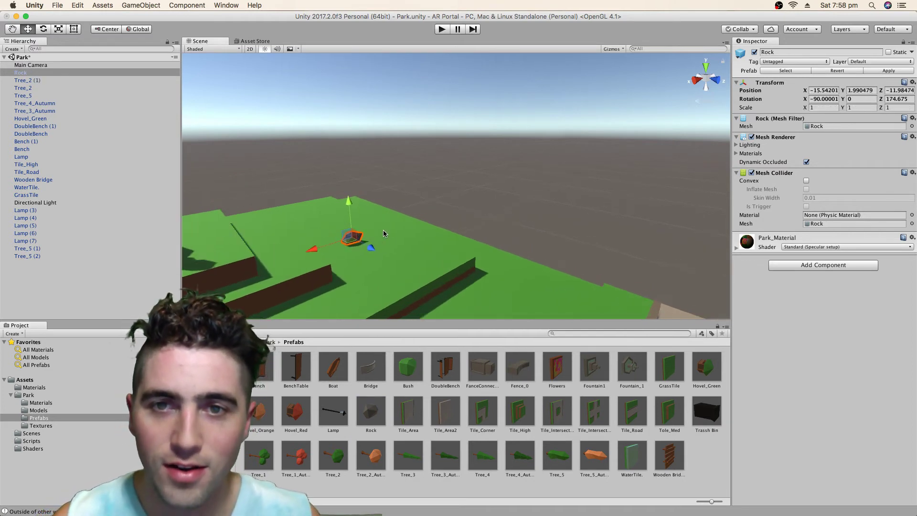
middle_click_drag(433, 211, 437, 207)
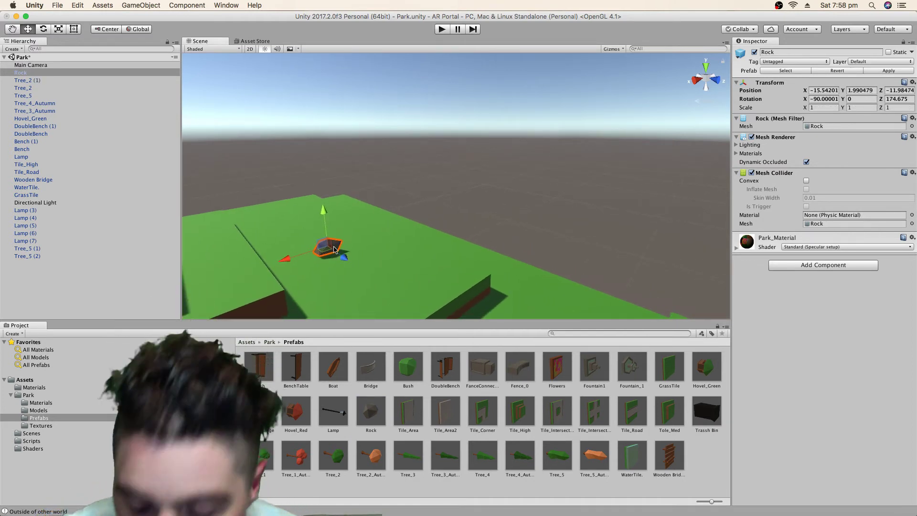
key("super+d")
key("super+d")
Move the second rock copy to about Z -9, then rotate it and stretch its X scale to about 3.69.
left_click_drag(344, 258, 349, 231)
key("e")
key("t")
key("r")
left_click_drag(374, 256, 403, 238)
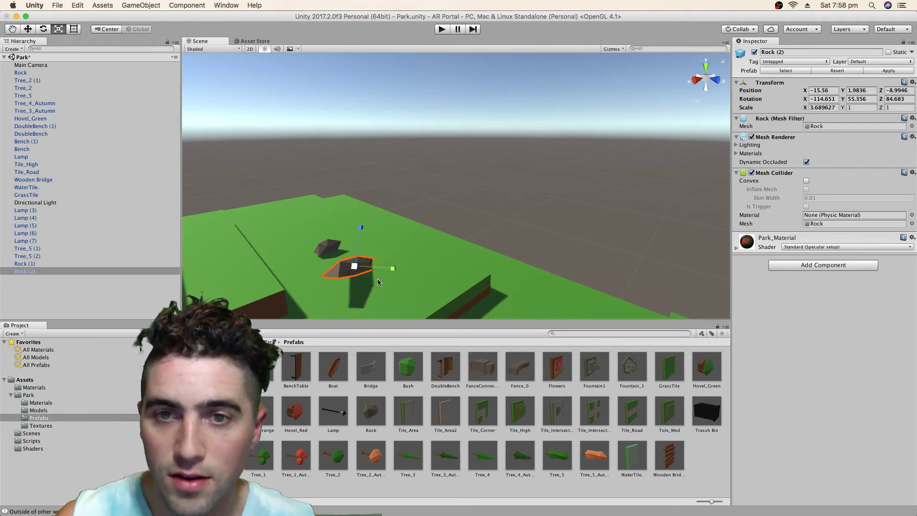
scroll(382, 231, "up", 4)
scroll(364, 189, "up", 3)
scroll(381, 139, "down", 2)
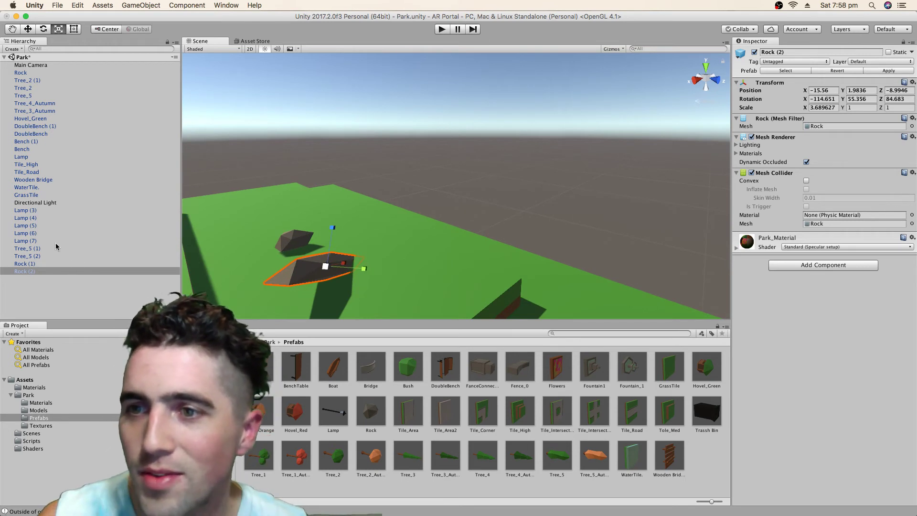
Move the first rock copy to about X -17.4, Z -7.9 and enlarge it to a scale of about 2.2 × 3.9 × 3.3.
left_click(53, 264)
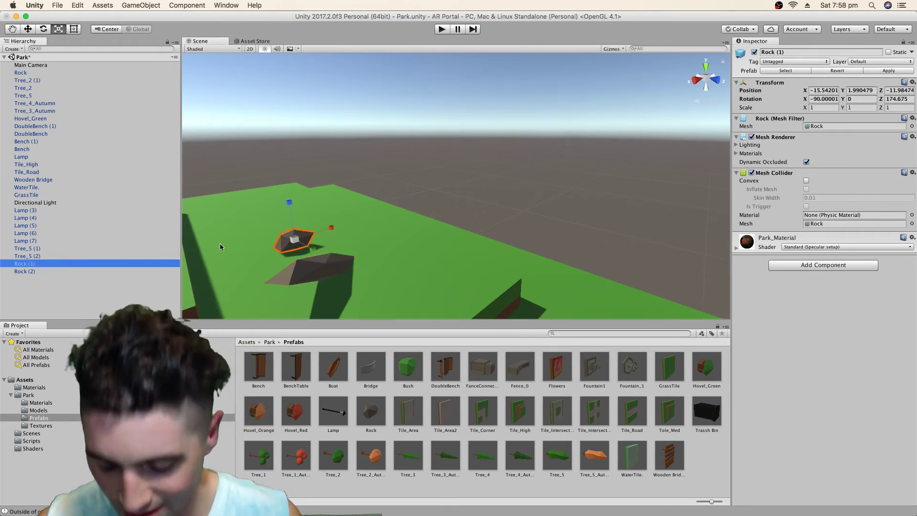
key("w")
left_click_drag(313, 249, 451, 227)
key("r")
left_click_drag(391, 225, 389, 149)
left_click_drag(420, 275, 488, 307)
scroll(458, 227, "down", 4)
key("e")
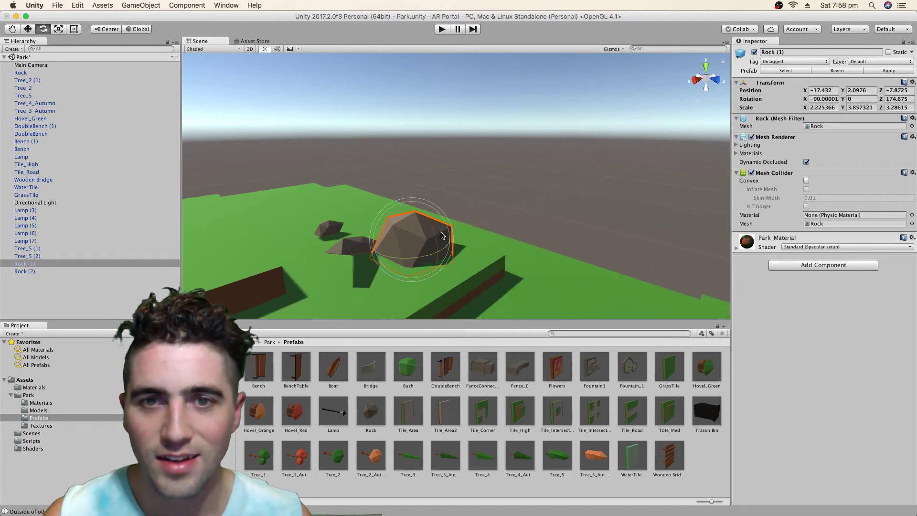
Place the Fountain_1 prefab on the grass between the two picnic bench sets.
scroll(423, 238, "down", 3)
scroll(423, 238, "down", 5)
middle_click_drag(515, 234, 468, 202)
scroll(469, 203, "down", 3)
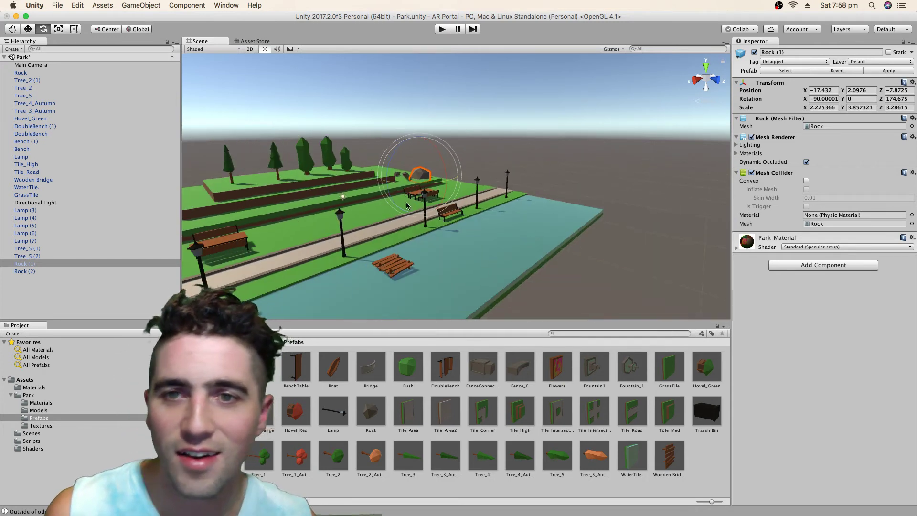
middle_click_drag(405, 202, 497, 224)
scroll(480, 212, "up", 4)
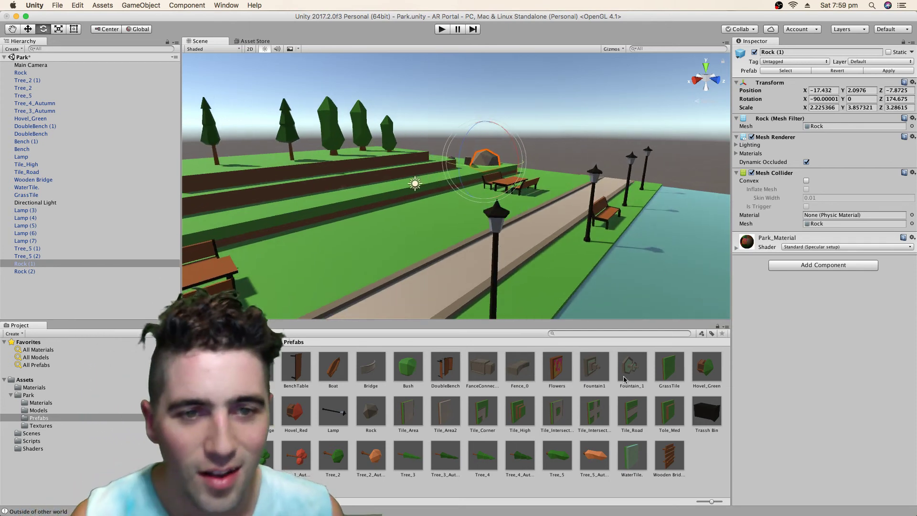
left_click_drag(631, 368, 405, 219)
Place a FanceConnector prefab on the grass near the picnic bench by the hovel, at about X 13.52, Z 0.78.
scroll(430, 246, "down", 3)
left_click_drag(486, 369, 359, 247)
key("w")
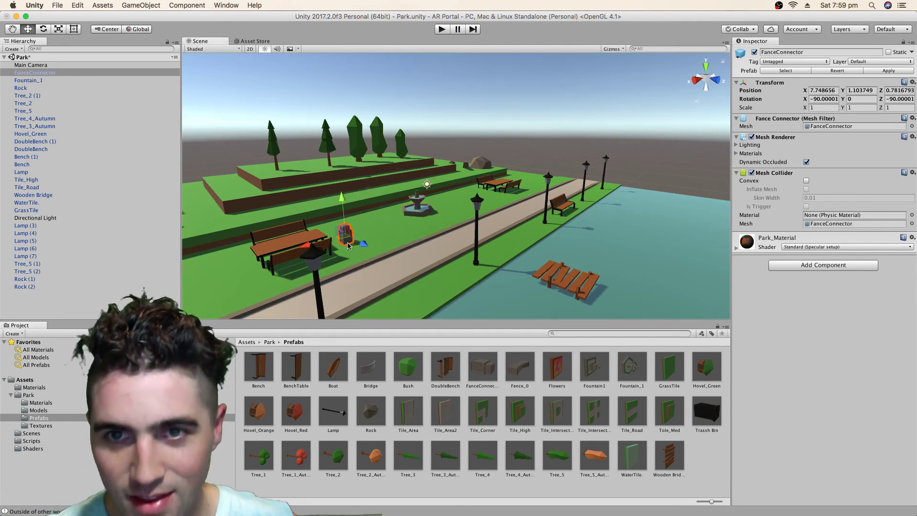
key("super+BackSpace")
left_click(346, 235)
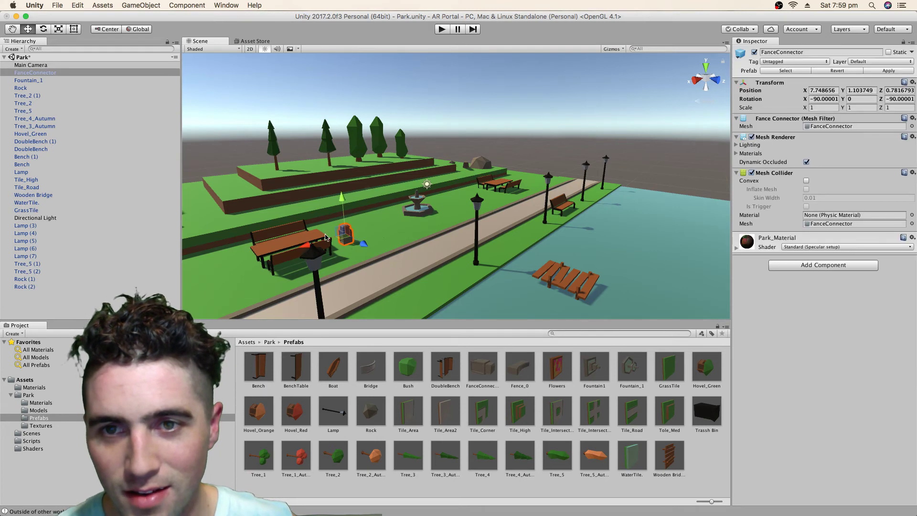
left_click_drag(324, 240, 243, 270)
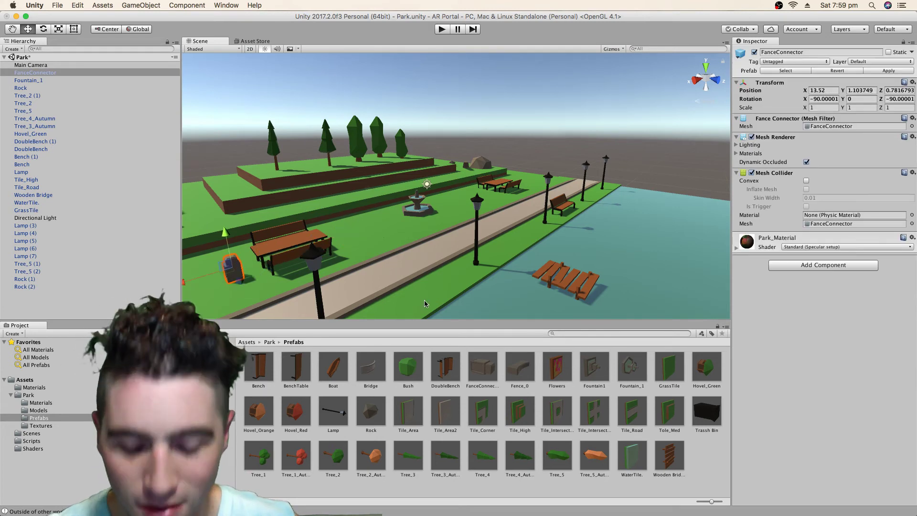
Duplicate the FanceConnector twice and space the copies into a row of three, with the middle one at Z -0.34.
key("super+d")
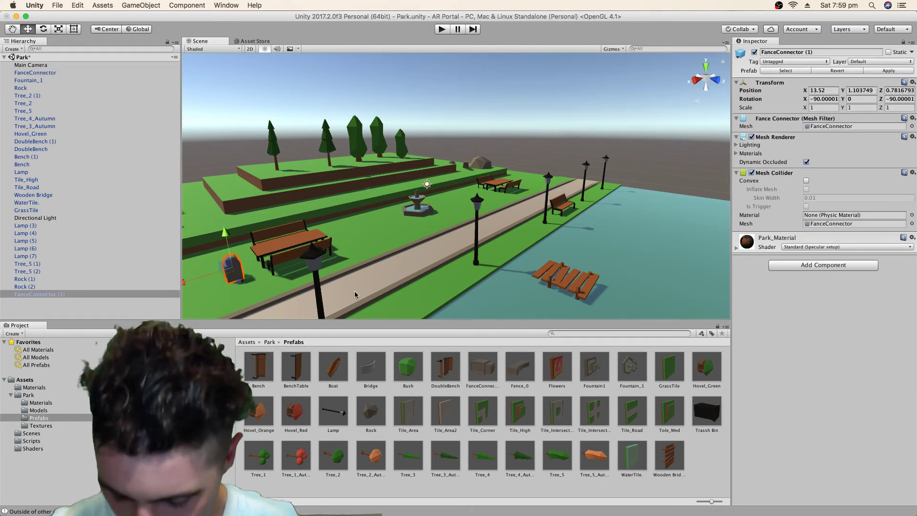
key("super+d")
middle_click_drag(268, 282, 361, 273)
mouse_move(360, 273)
left_mouse_down()
mouse_move(339, 257)
mouse_move(352, 269)
left_mouse_up()
left_click(132, 294)
scroll(355, 270, "up", 3)
middle_click_drag(356, 269, 515, 242)
middle_click_drag(590, 269, 557, 259)
scroll(557, 258, "down", 4)
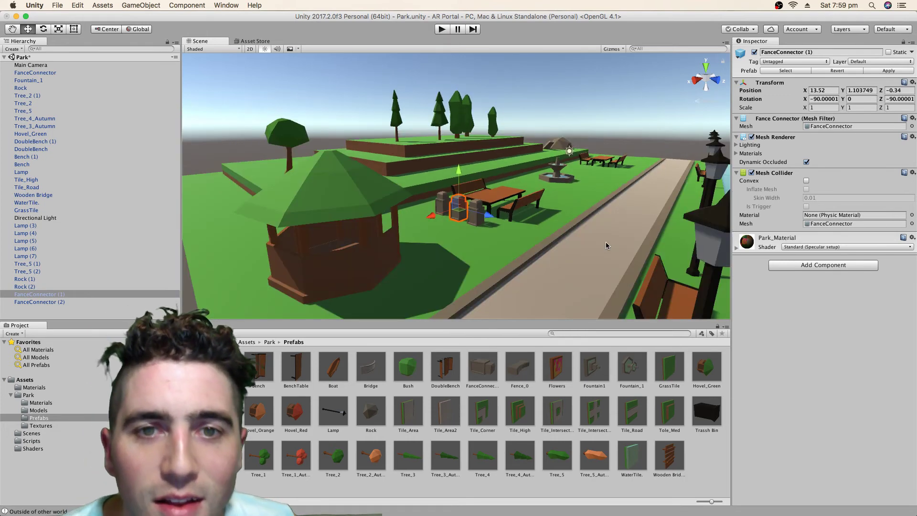
middle_click_drag(606, 242, 521, 259)
right_click_drag(520, 260, 458, 268)
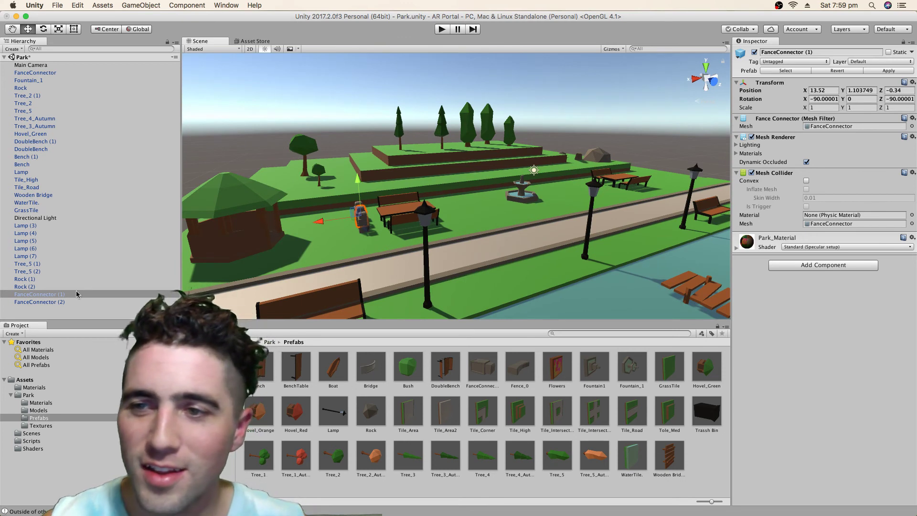
Move all three FanceConnector pieces together to the far edge of the grass, at X -20.29.
left_click(39, 302, "shift")
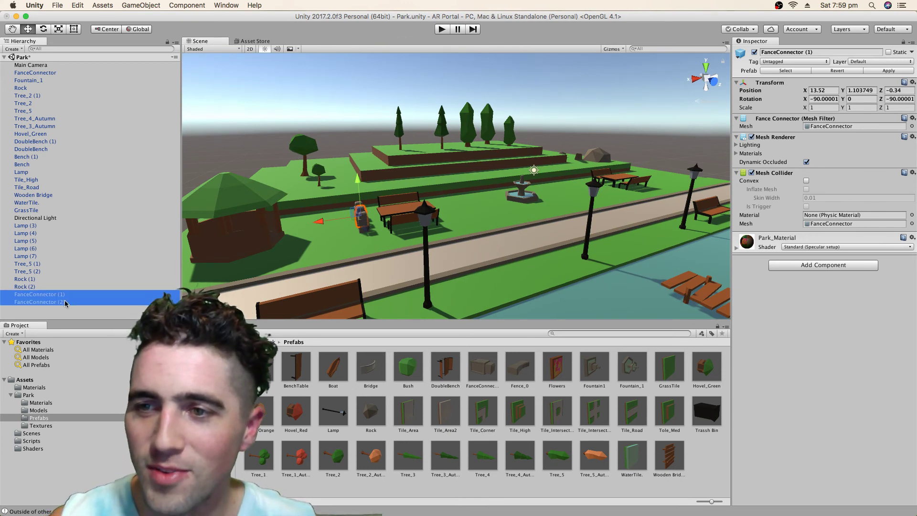
left_click(57, 72, "super")
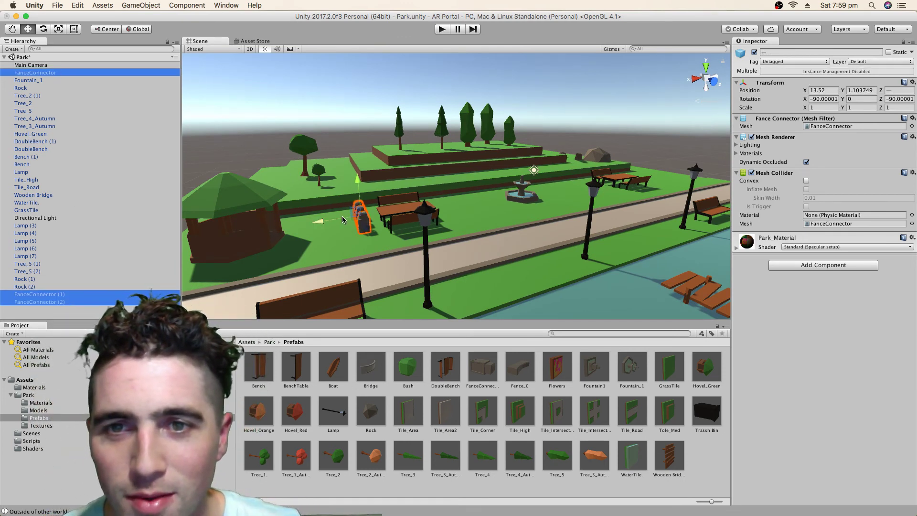
left_click_drag(344, 220, 722, 172)
middle_click_drag(682, 178, 542, 196)
scroll(542, 197, "up", 3)
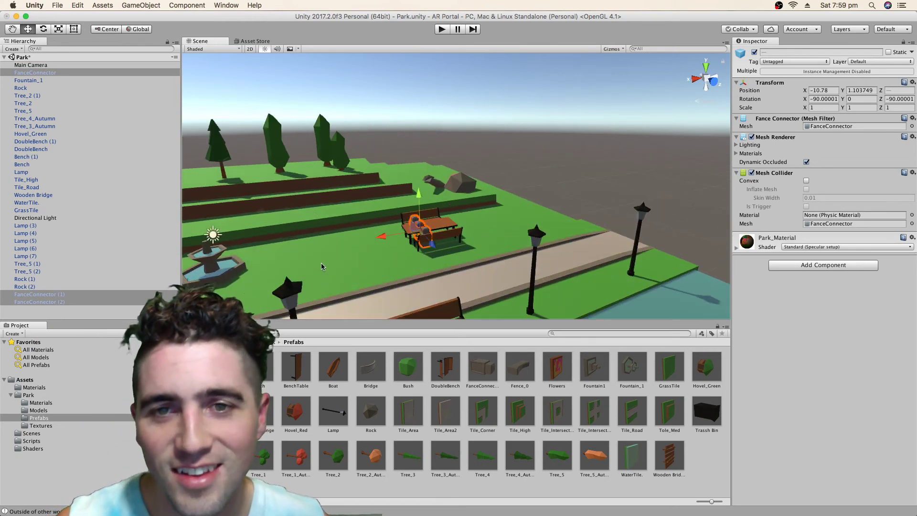
left_click_drag(399, 237, 526, 211)
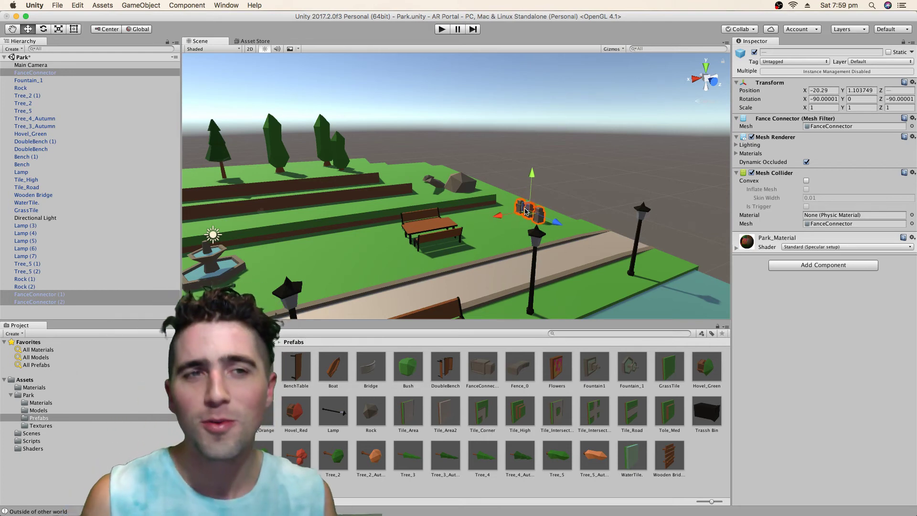
scroll(529, 229, "down", 5)
middle_click_drag(510, 243, 587, 231)
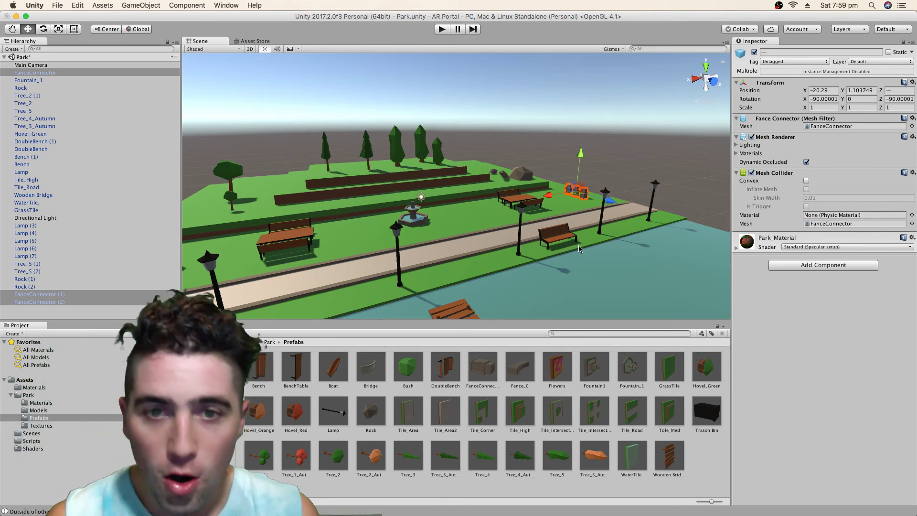
middle_click_drag(586, 270, 573, 224)
left_click(476, 213)
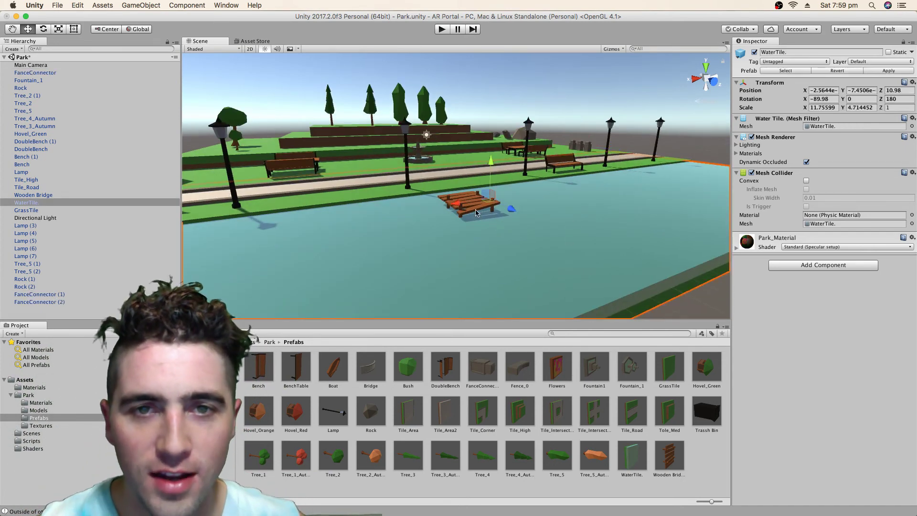
left_click_drag(506, 212, 484, 202)
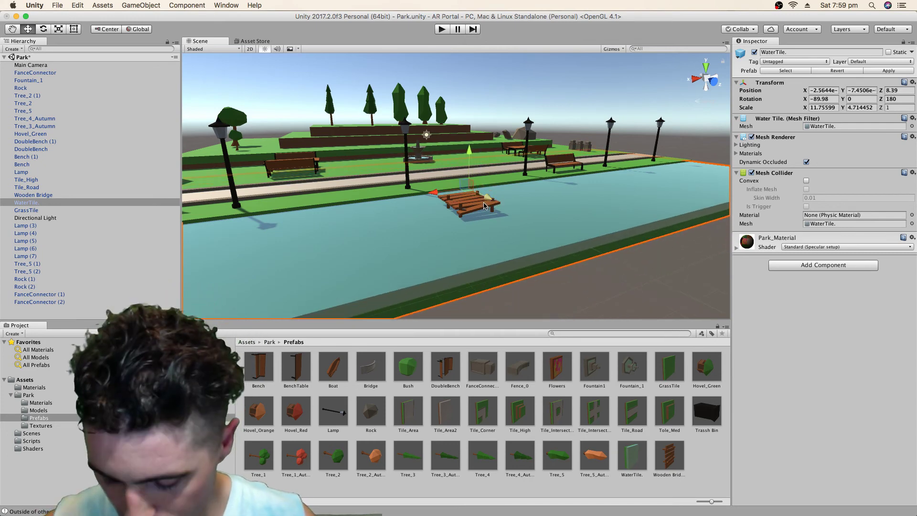
key("super+z")
Move the Wooden Bridge closer to the shore, to Z 11.54.
left_click(477, 207)
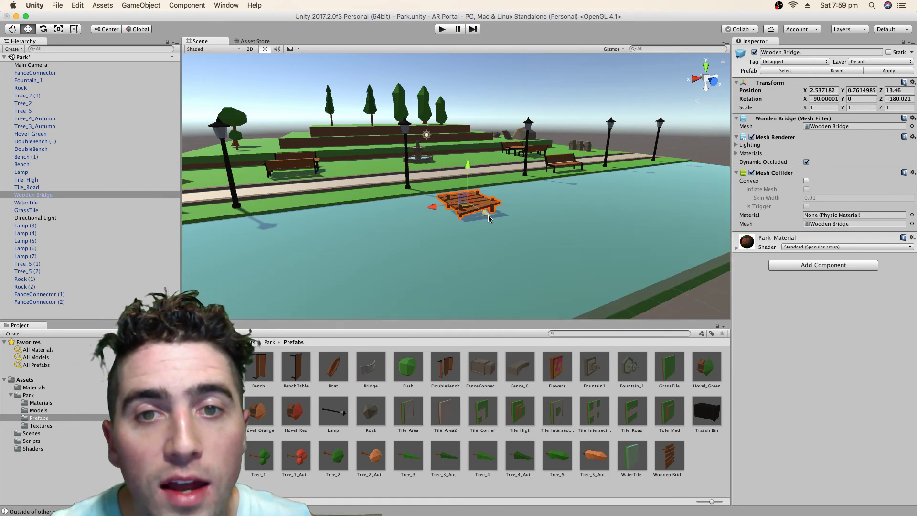
left_click_drag(488, 215, 469, 203)
middle_click_drag(473, 203, 512, 211)
scroll(511, 210, "up", 5)
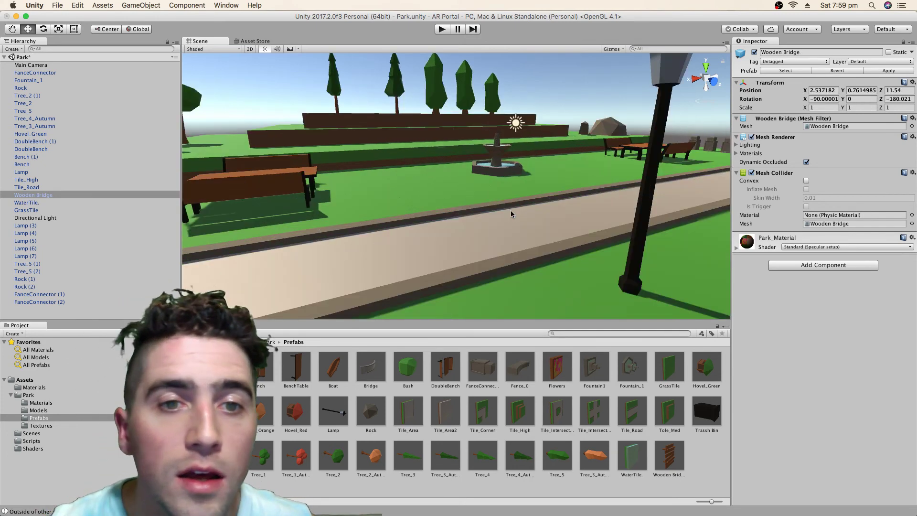
left_click_drag(511, 210, 634, 230, "alt")
scroll(486, 210, "down", 4)
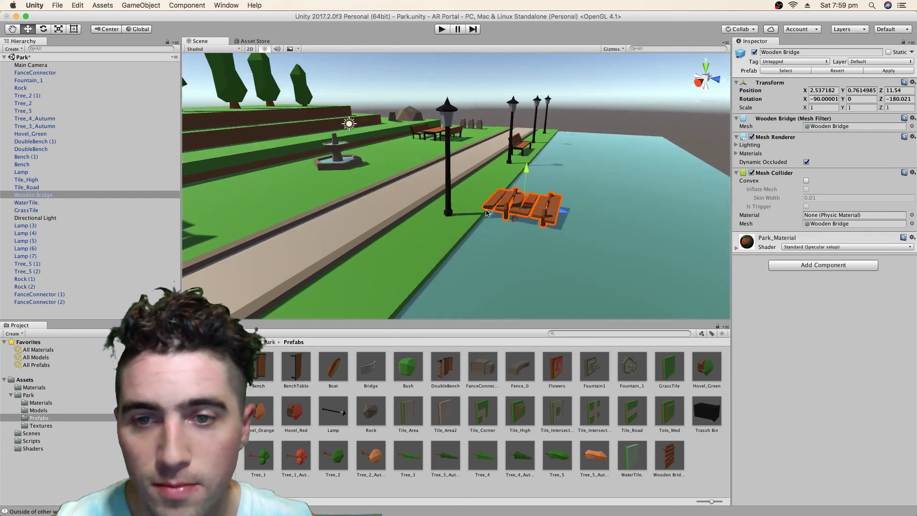
Place the Boat prefab on the water beside the wooden bridge, turned to Z rotation -143.157, at about X 2.63, Z 12.98.
left_click_drag(328, 366, 720, 216)
key("e")
key("w")
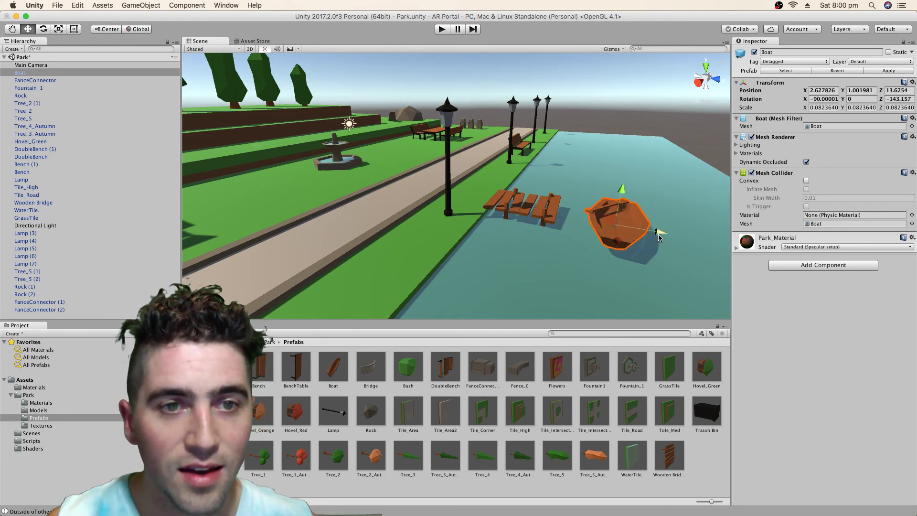
left_click_drag(658, 234, 632, 230)
scroll(458, 196, "down", 5)
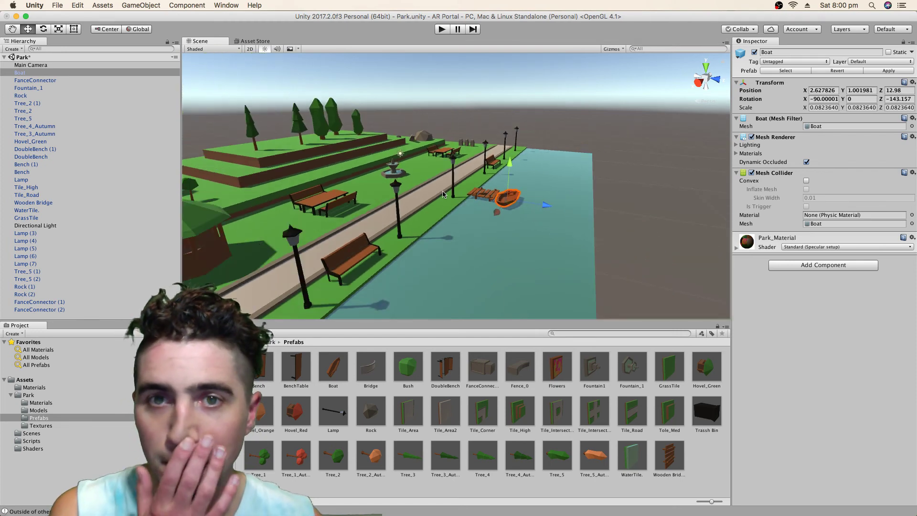
Move the Main Camera onto the path at Y 2.1, Z 5.89 and rotate it to about Y 93.312 to face along it.
left_click(33, 66)
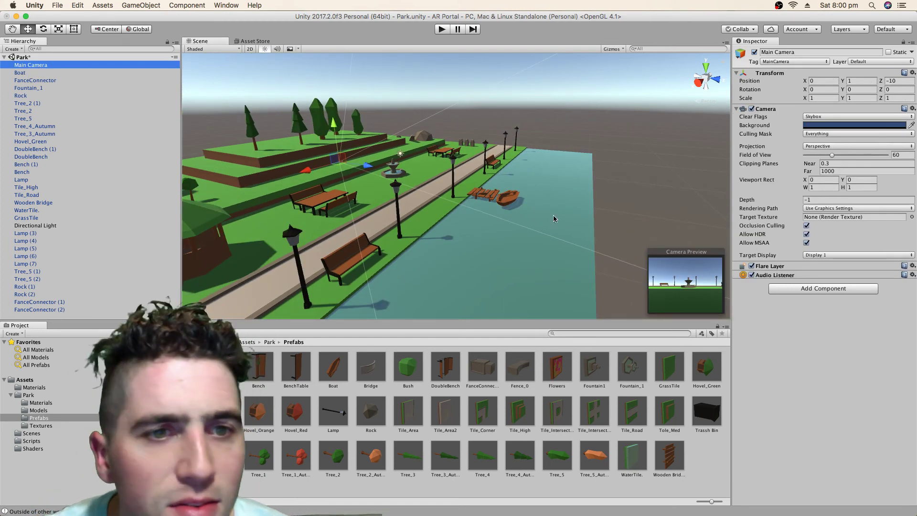
left_click_drag(370, 159, 454, 197)
left_click_drag(446, 135, 450, 133)
key("e")
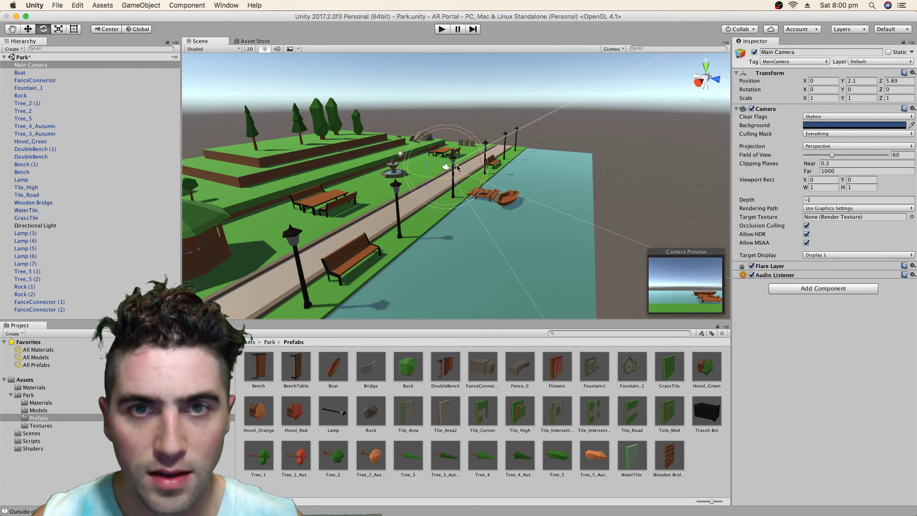
left_click_drag(445, 180, 355, 173)
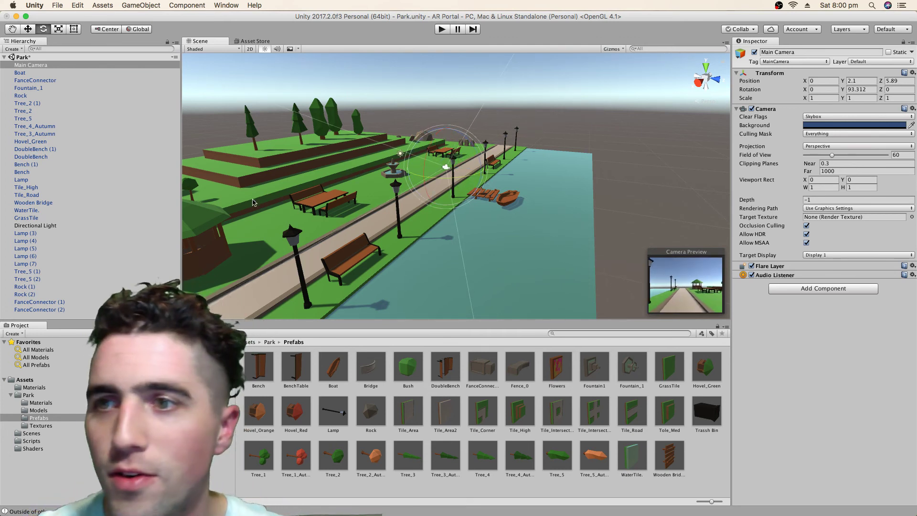
Create an empty object at the scene root, reset its transform to the origin and name it Park.
left_click(61, 311)
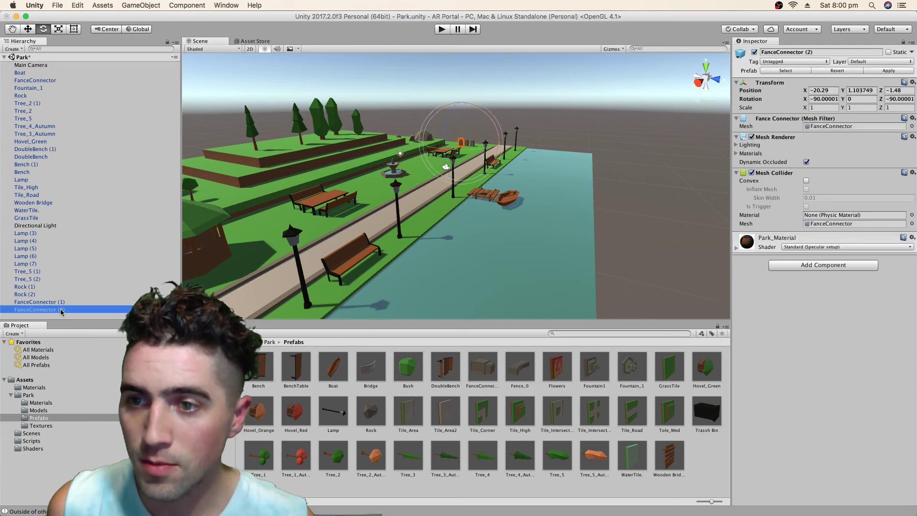
left_click(61, 316)
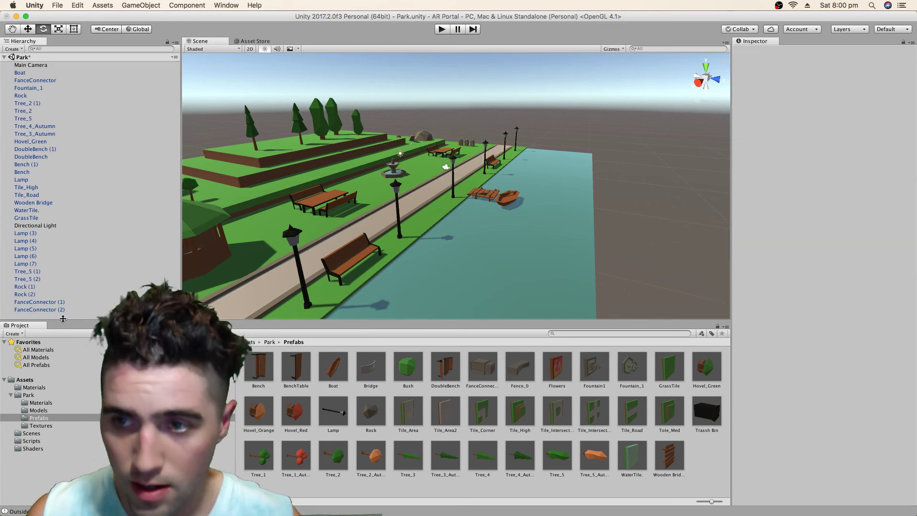
key("super+shift+n")
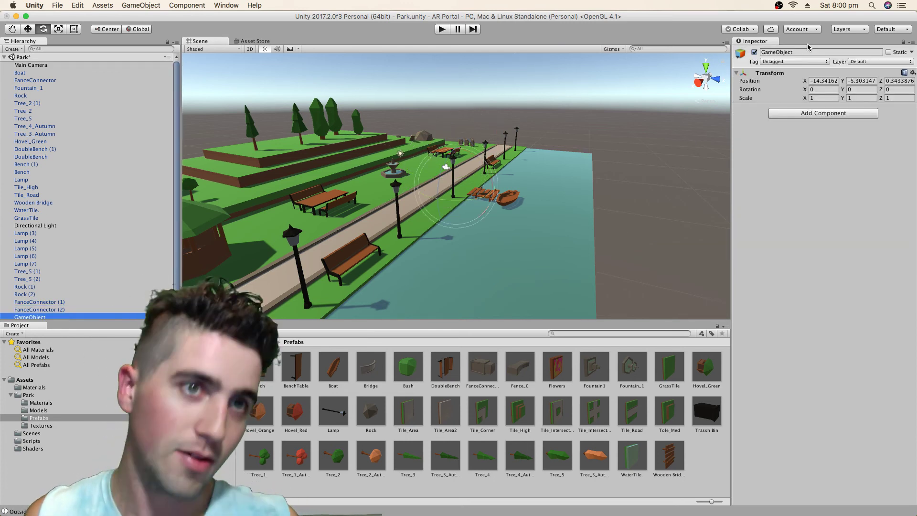
right_click(808, 76)
left_click(810, 81)
left_click(797, 51)
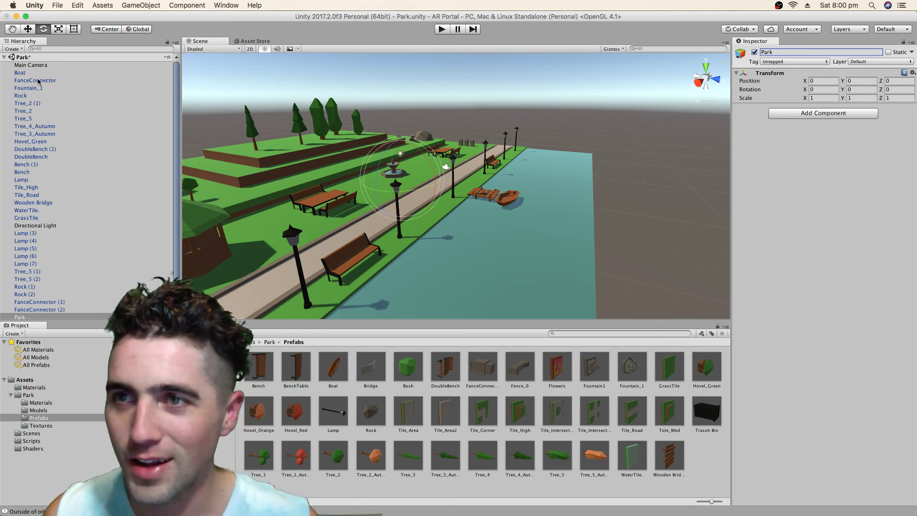
Parent all the park pieces to the Park object, leaving only the Main Camera and Directional Light outside, and collapse it.
left_click(20, 73)
left_click(41, 221, "shift")
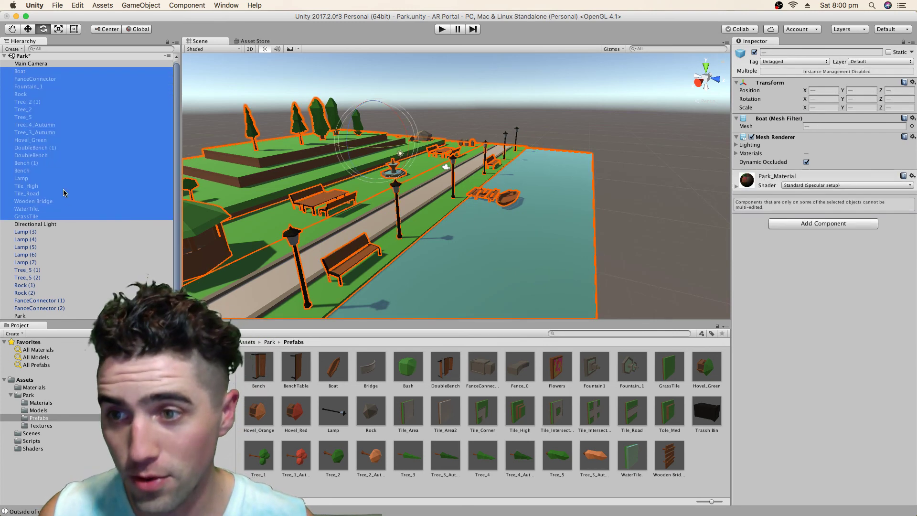
left_click_drag(56, 218, 28, 315)
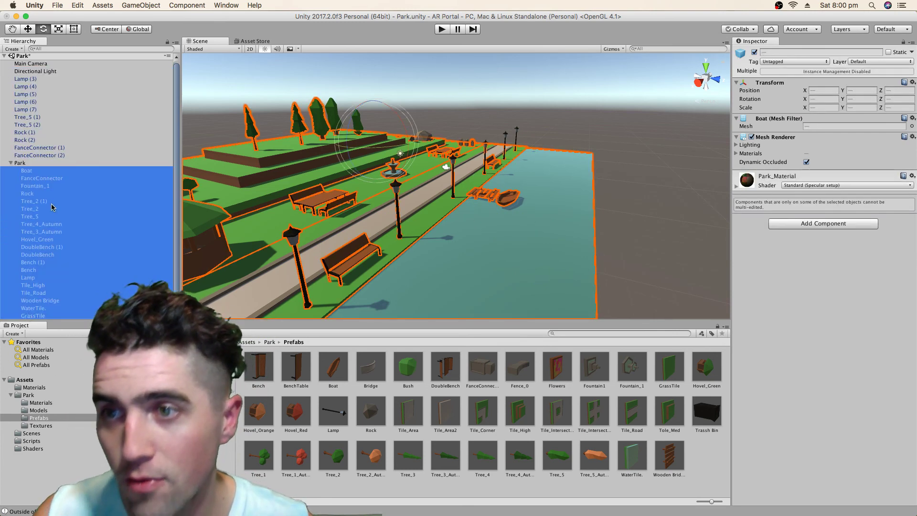
left_click(33, 155)
left_click(41, 84, "shift")
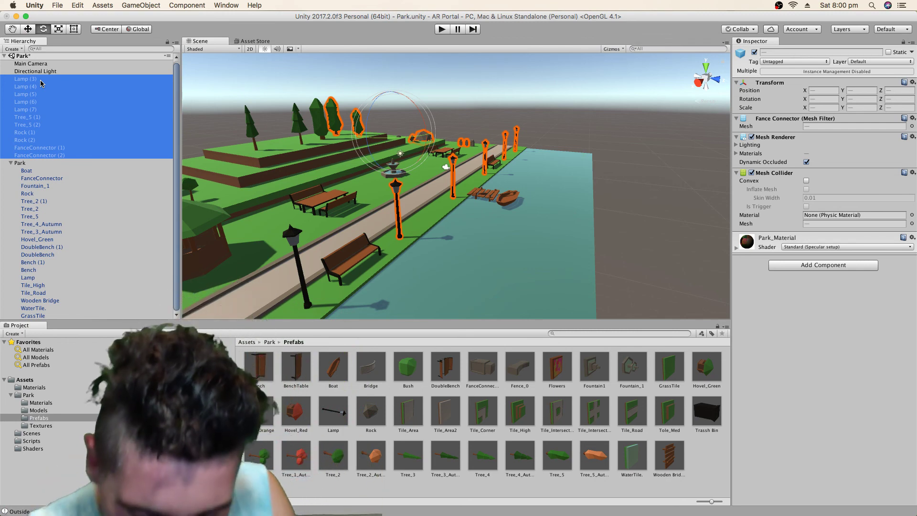
left_click_drag(41, 83, 42, 183)
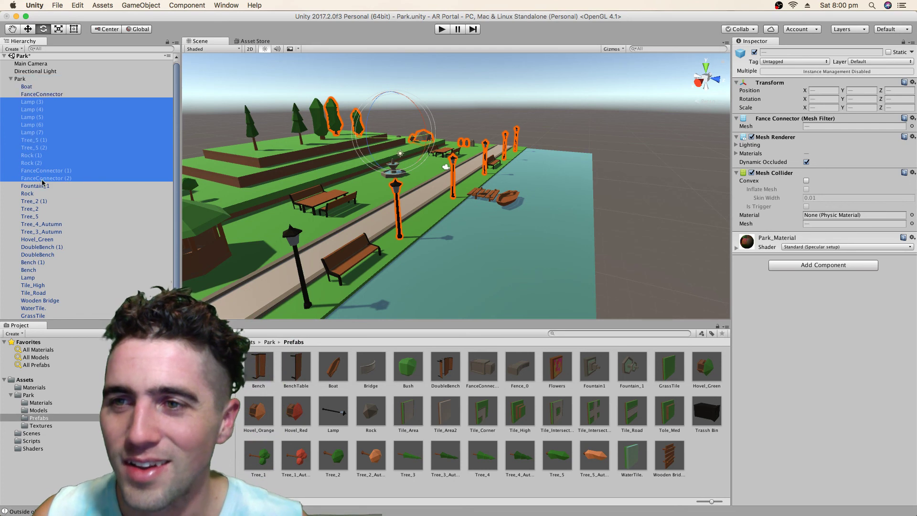
left_click(11, 79)
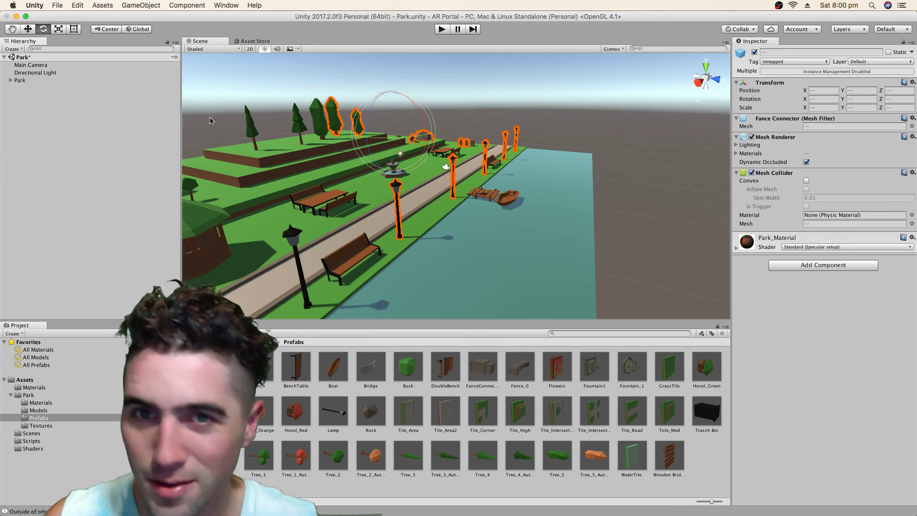
Clear the selection and open the Park asset folder.
scroll(385, 165, "down", 5)
left_click(549, 125)
scroll(489, 159, "up", 10)
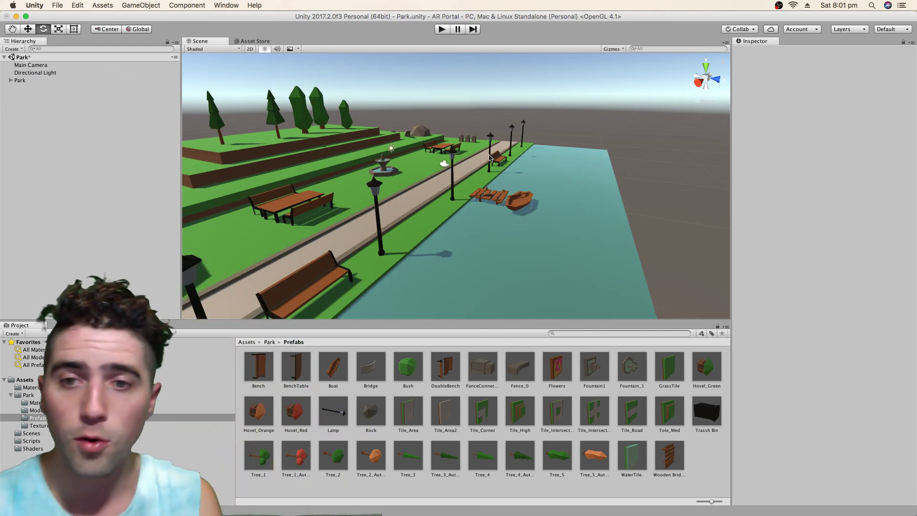
left_click(270, 343)
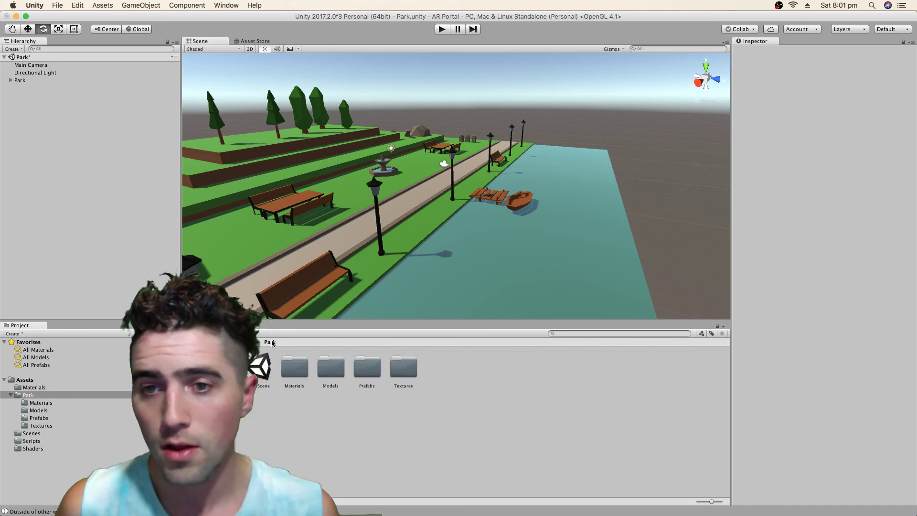